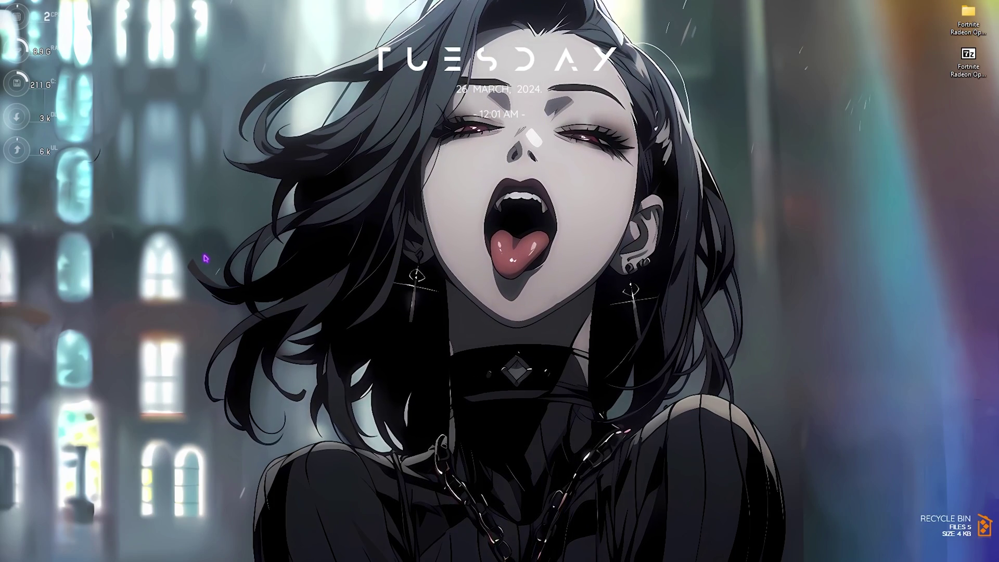
- Launch Settings, confirm Game Bar's open-from-controller option is Off, and return to the Gaming page
key(super)
text(settings)
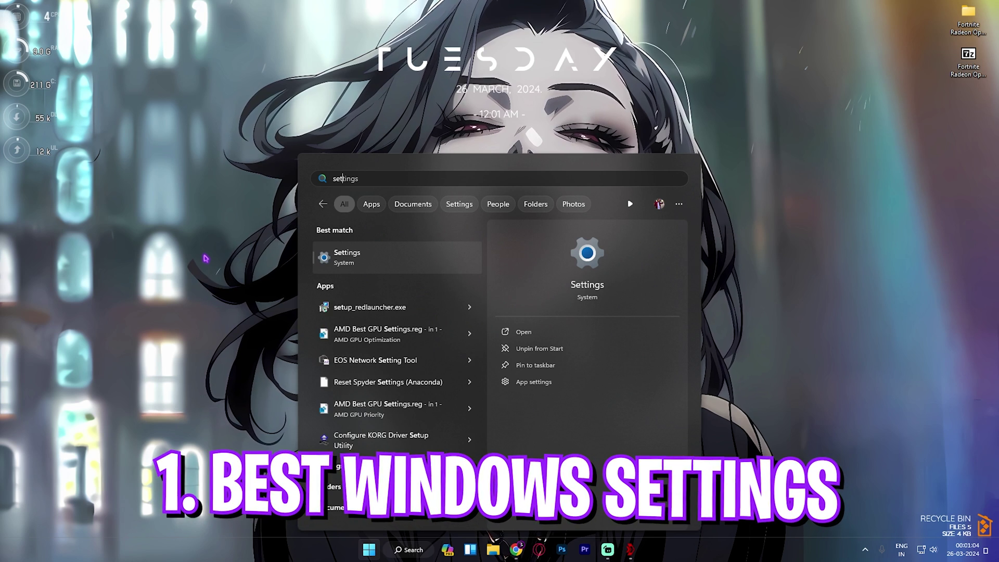
key(Return)
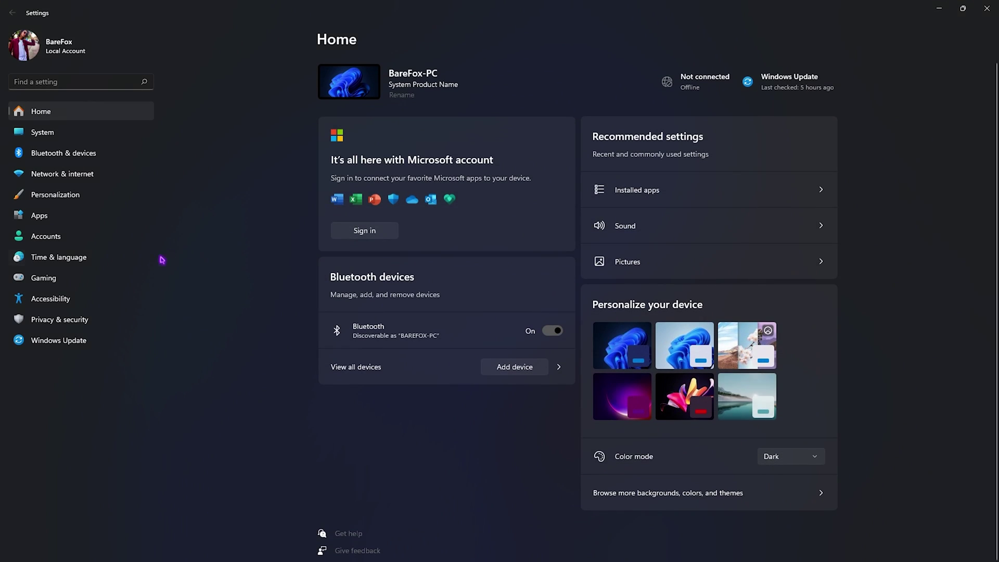
click(87, 286)
click(349, 78)
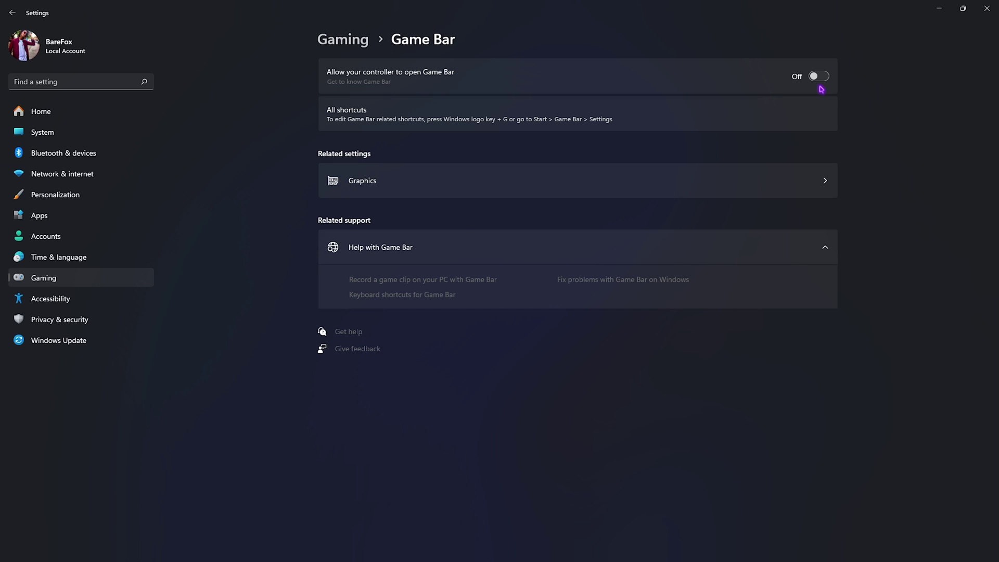
click(340, 41)
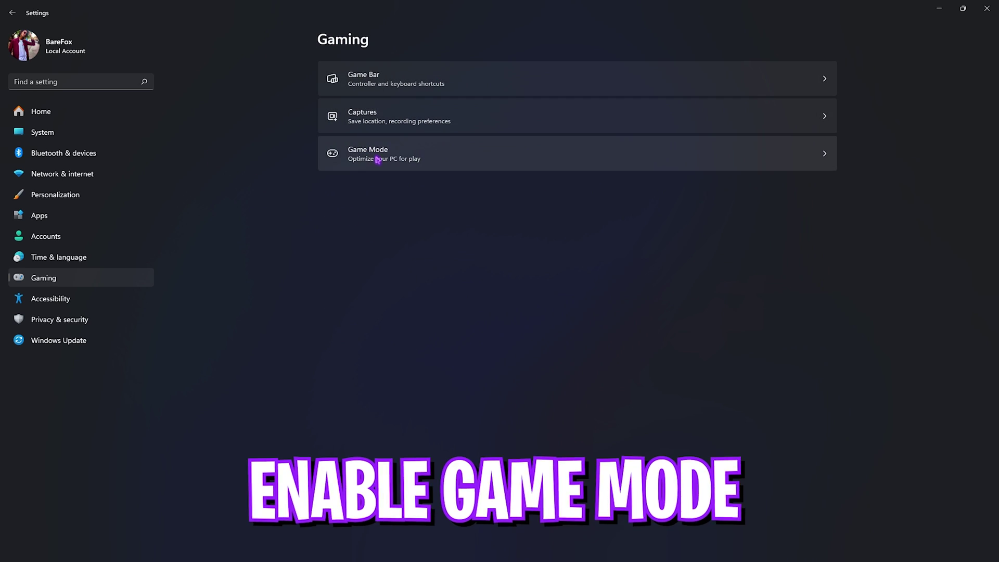
- Turn Game Mode on and view default graphics settings with GPU scheduling and windowed optimizations On
click(371, 155)
click(814, 80)
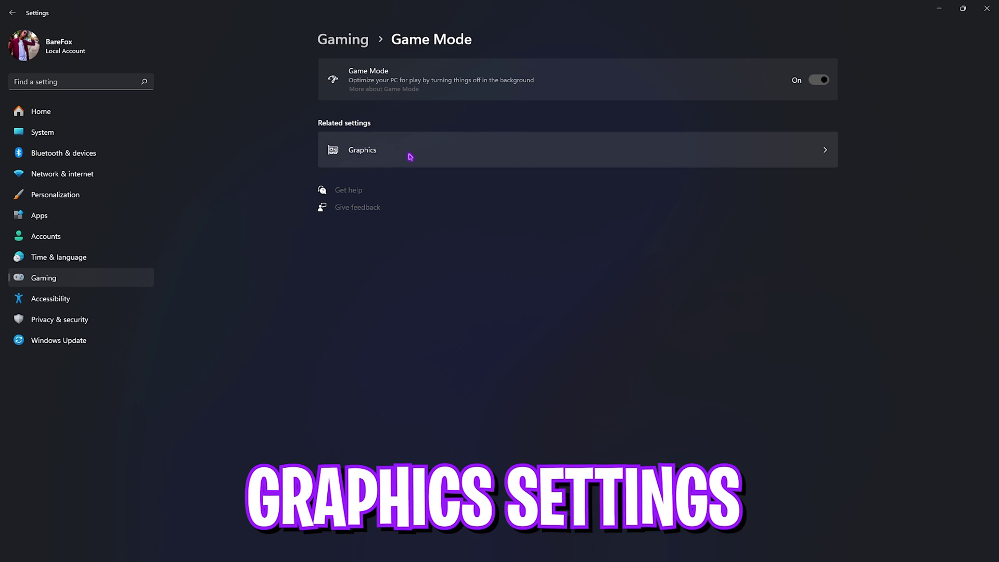
click(435, 159)
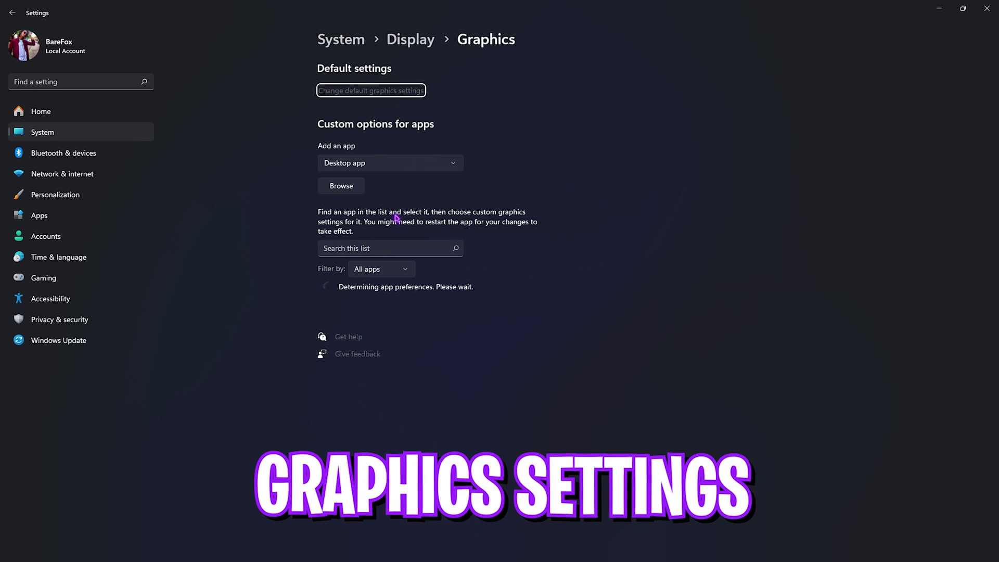
click(361, 94)
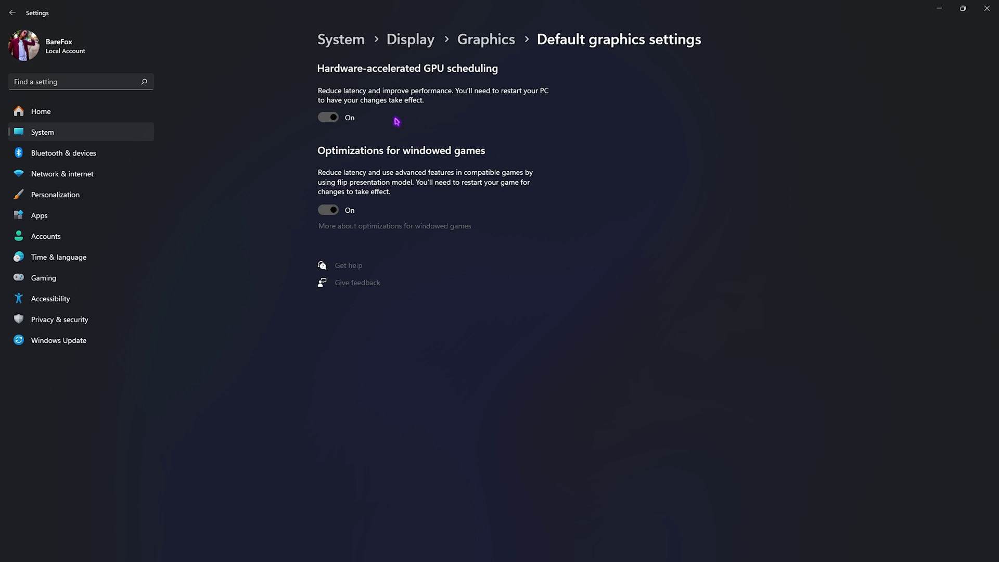
- In the Graphics app list, set Fortnite's preference to High performance and save it
click(481, 42)
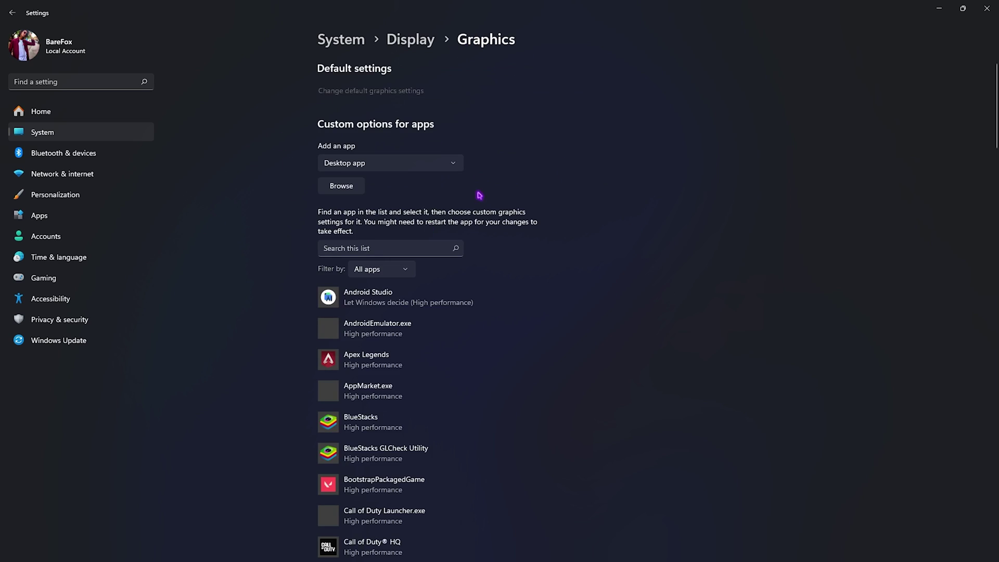
scroll(407, 350, down, 5)
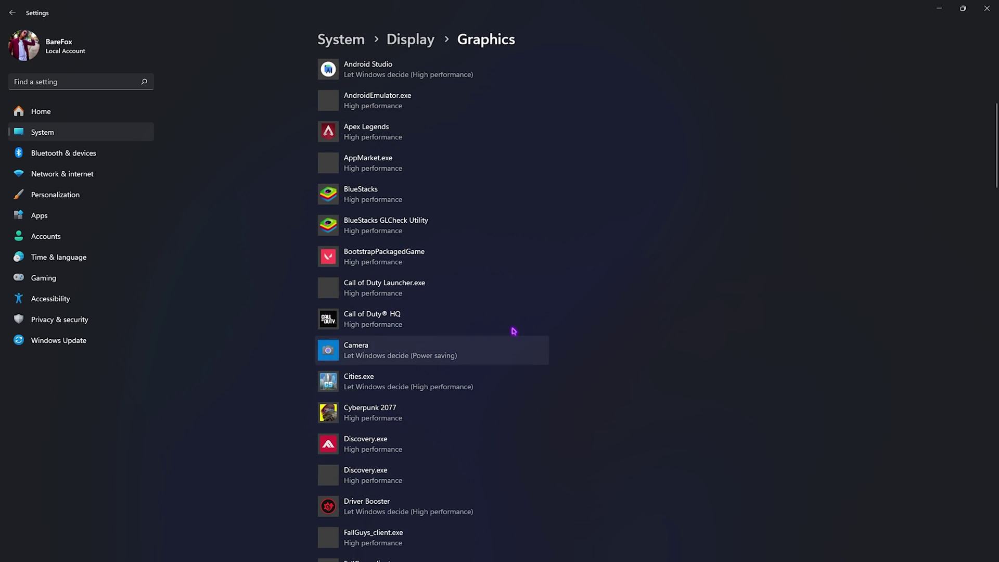
scroll(460, 239, down, 8)
scroll(500, 382, up, 13)
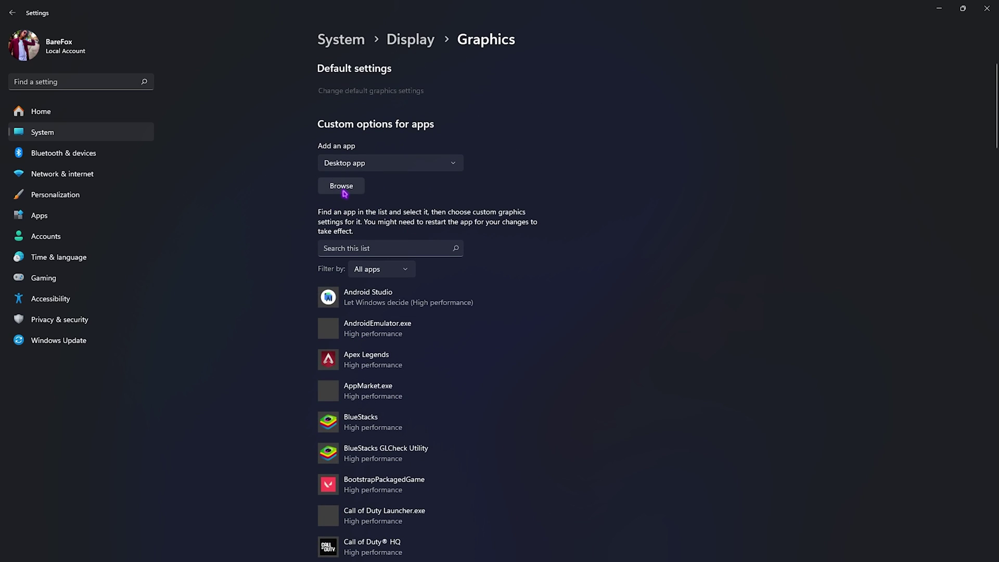
scroll(451, 276, down, 11)
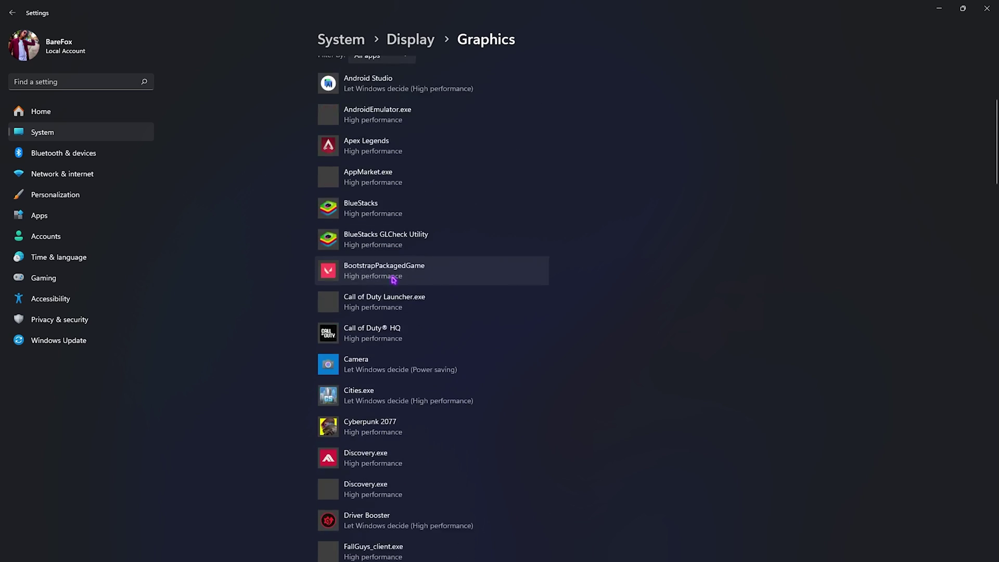
click(415, 427)
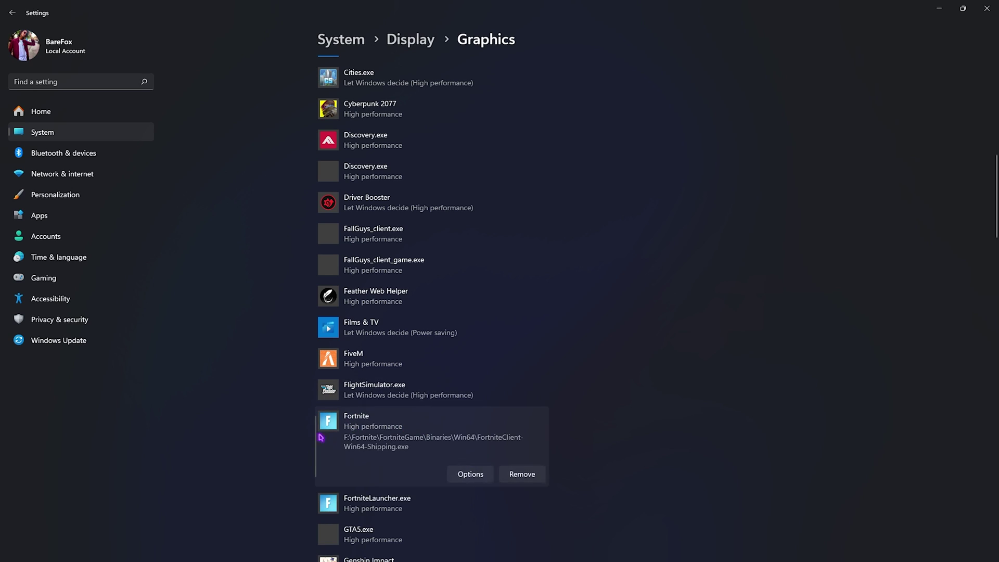
click(458, 477)
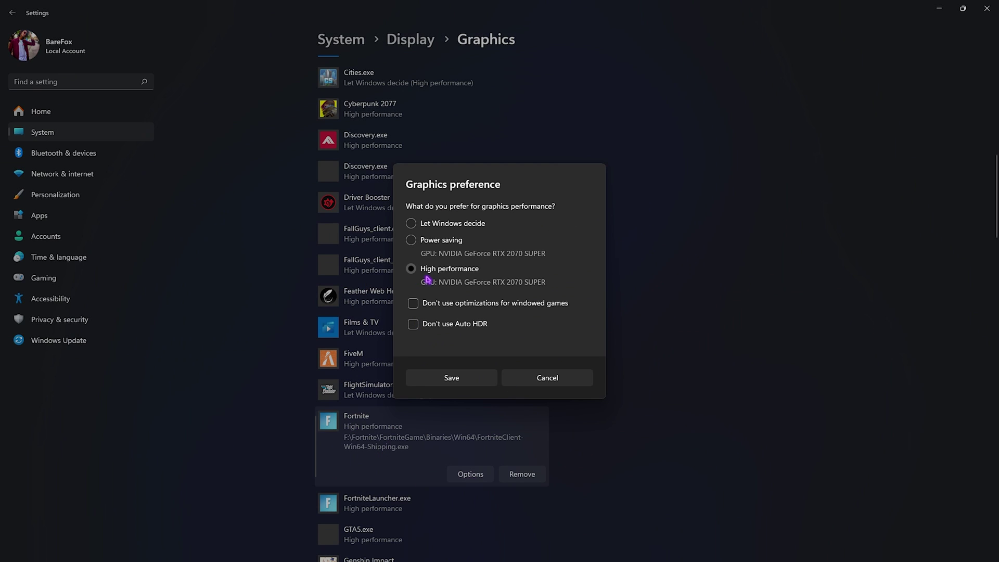
click(492, 381)
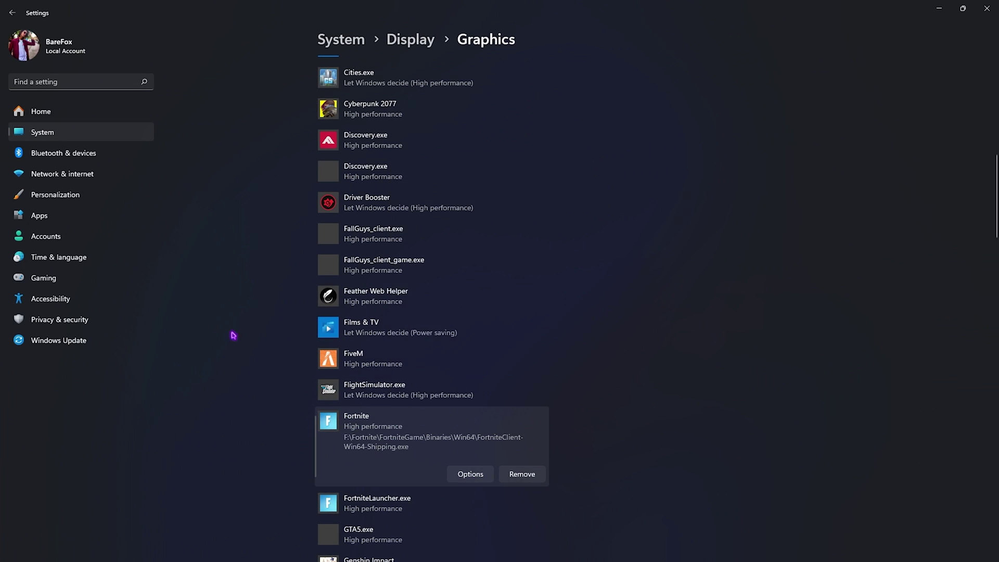
- Go to Windows Update and check for new updates
click(53, 343)
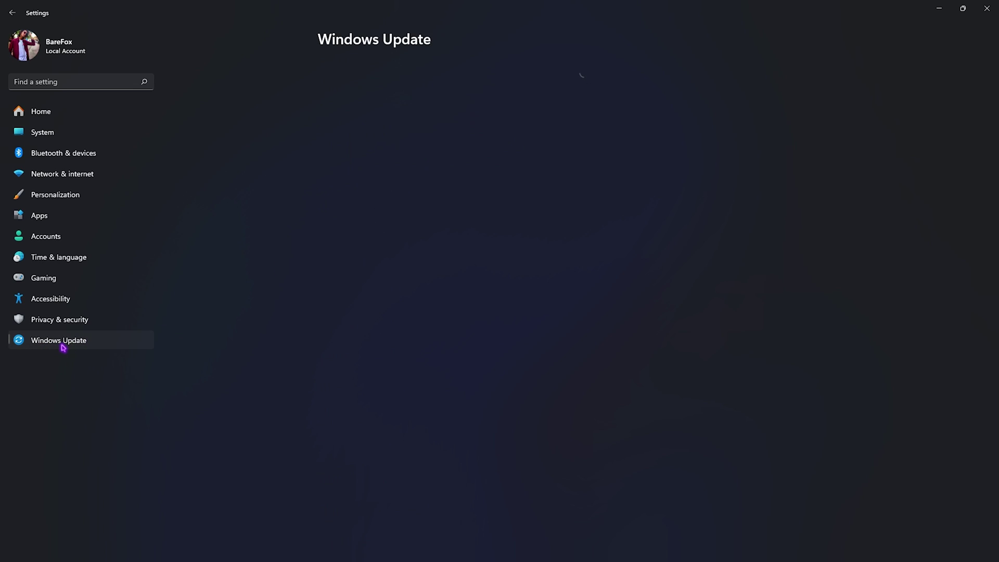
click(799, 88)
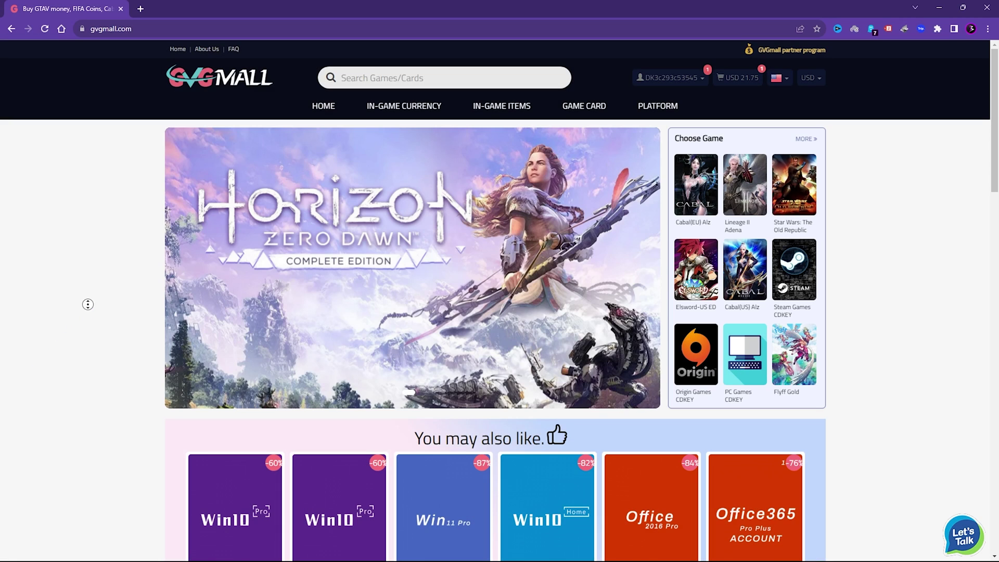
- Browse the GVGMall homepage and its menus, reviewing the Windows and Office key deals
scroll(80, 332, down, 4)
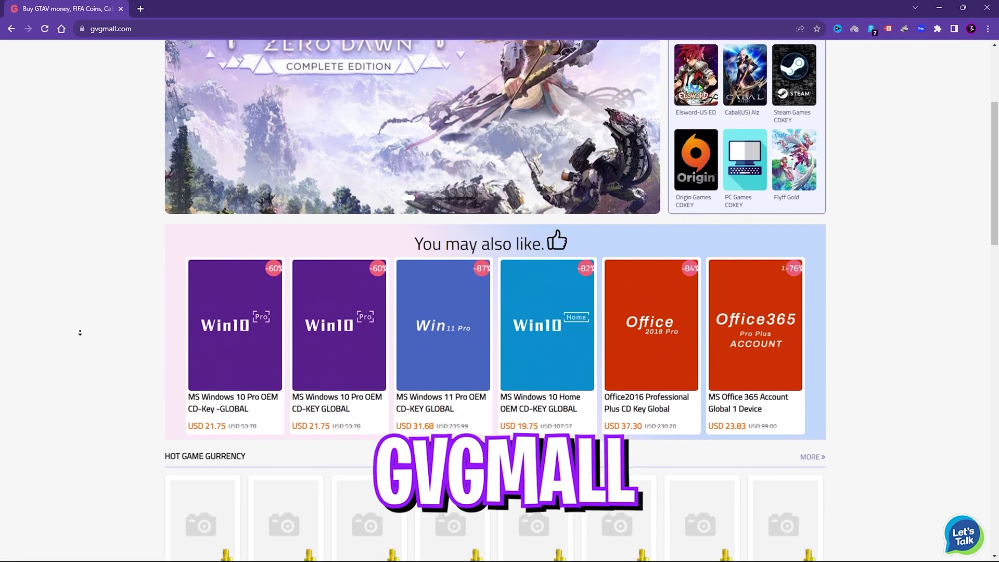
scroll(79, 332, down, 5)
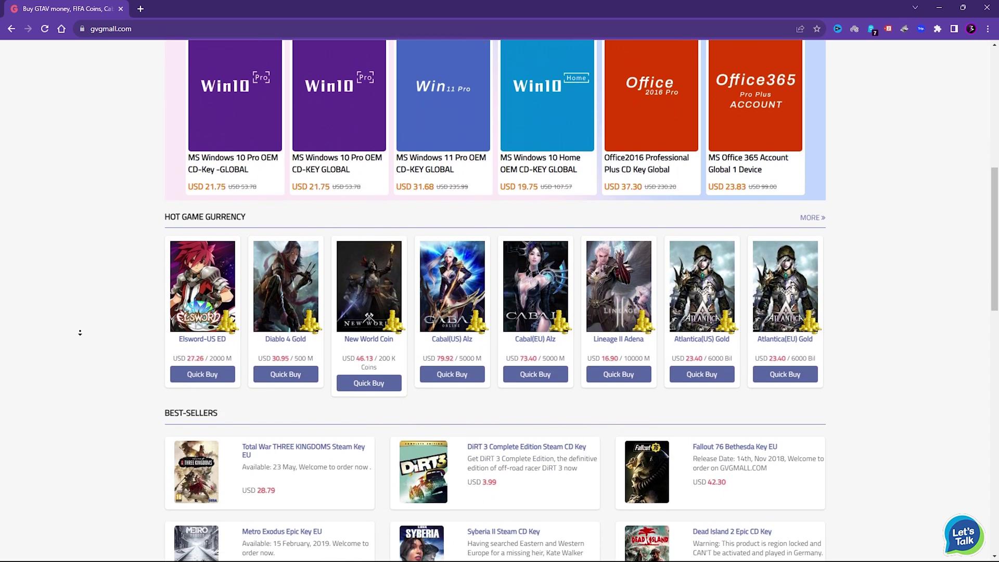
scroll(80, 333, down, 3)
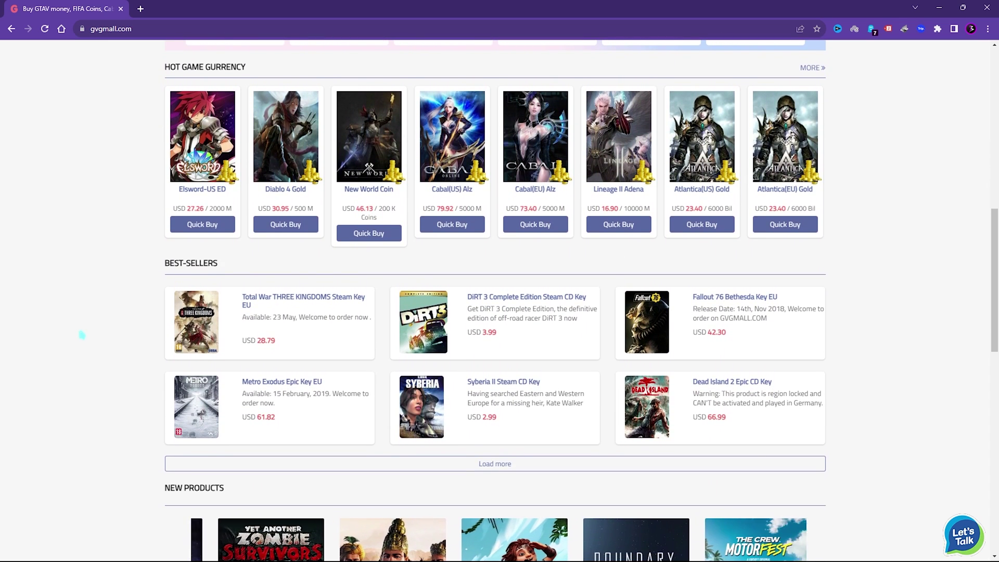
scroll(81, 334, up, 6)
scroll(81, 335, up, 5)
mouse_move(565, 107)
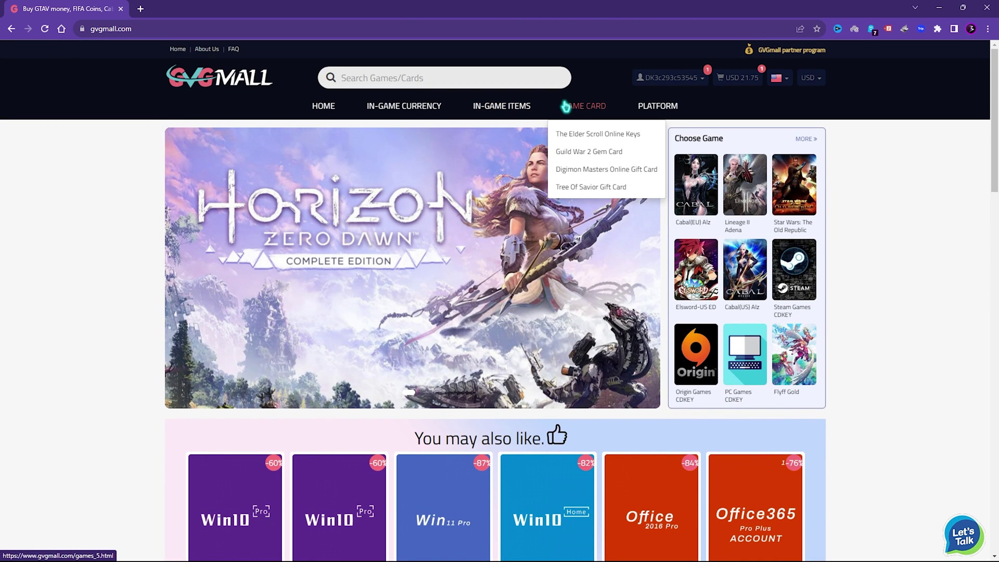
mouse_move(649, 105)
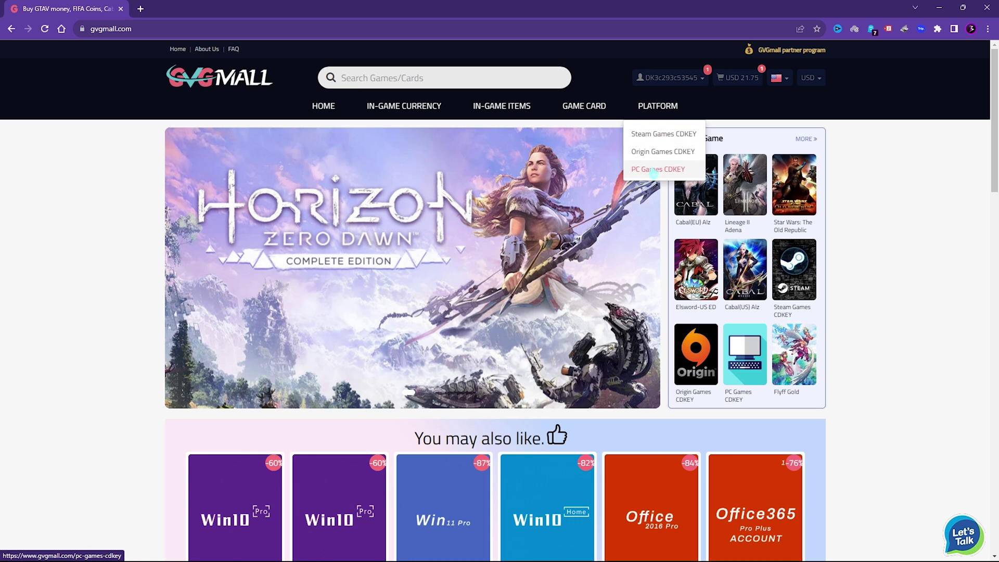
mouse_move(509, 104)
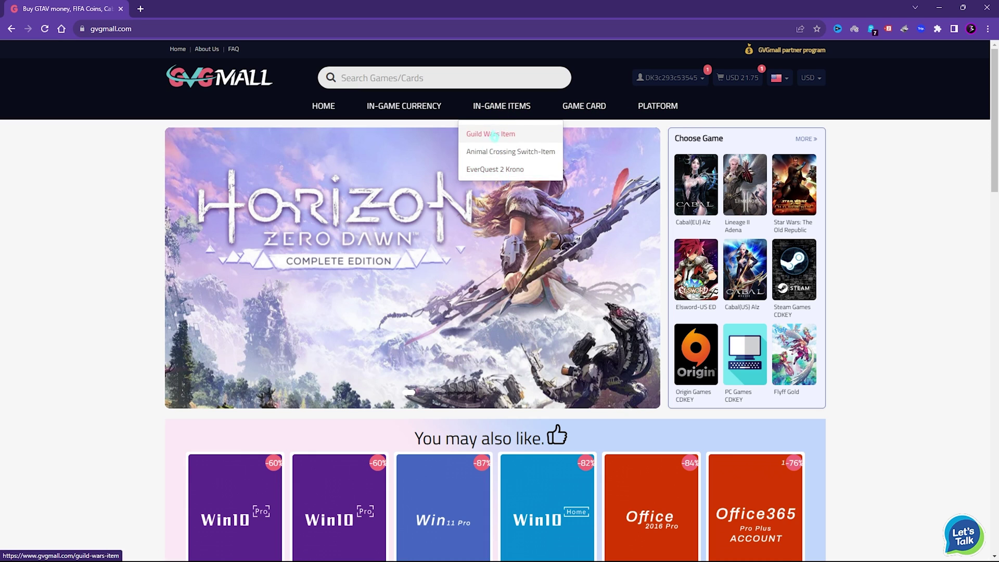
mouse_move(404, 107)
scroll(410, 271, down, 3)
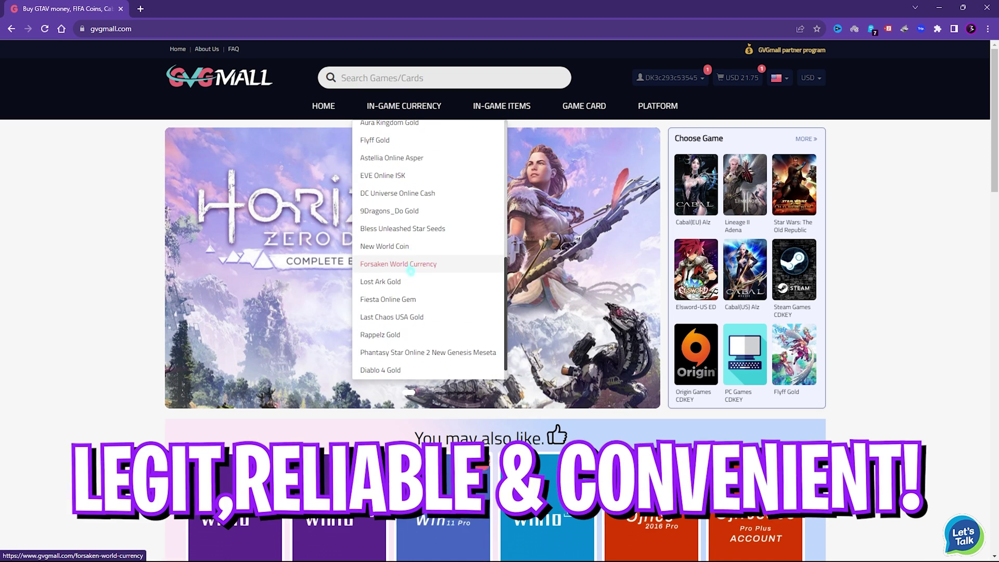
scroll(224, 359, down, 4)
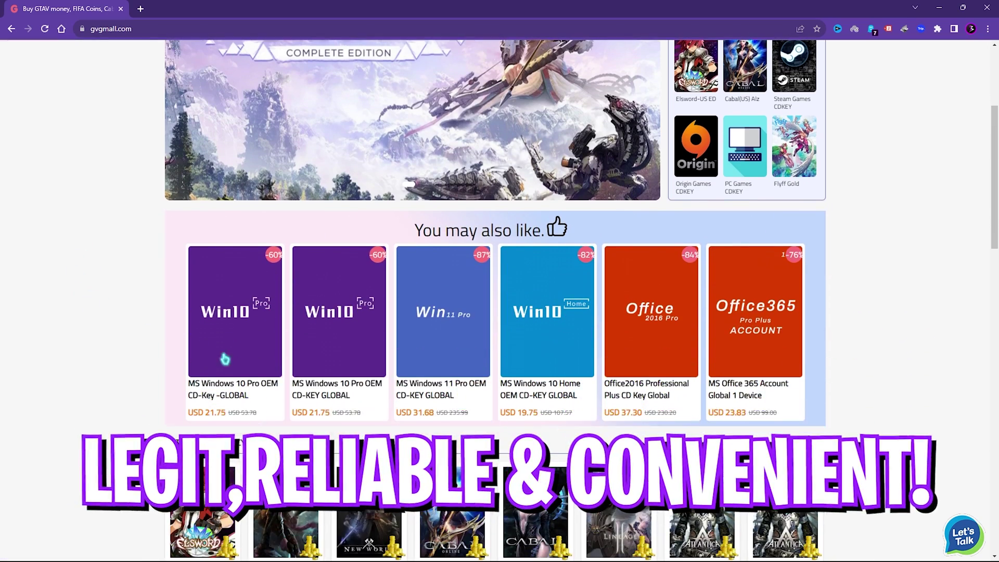
scroll(225, 359, up, 4)
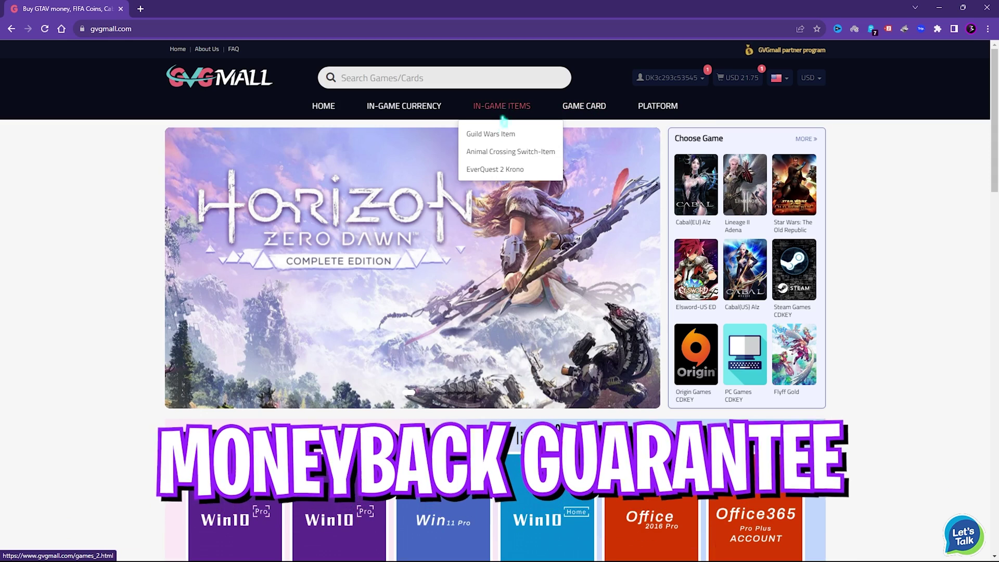
scroll(408, 282, down, 2)
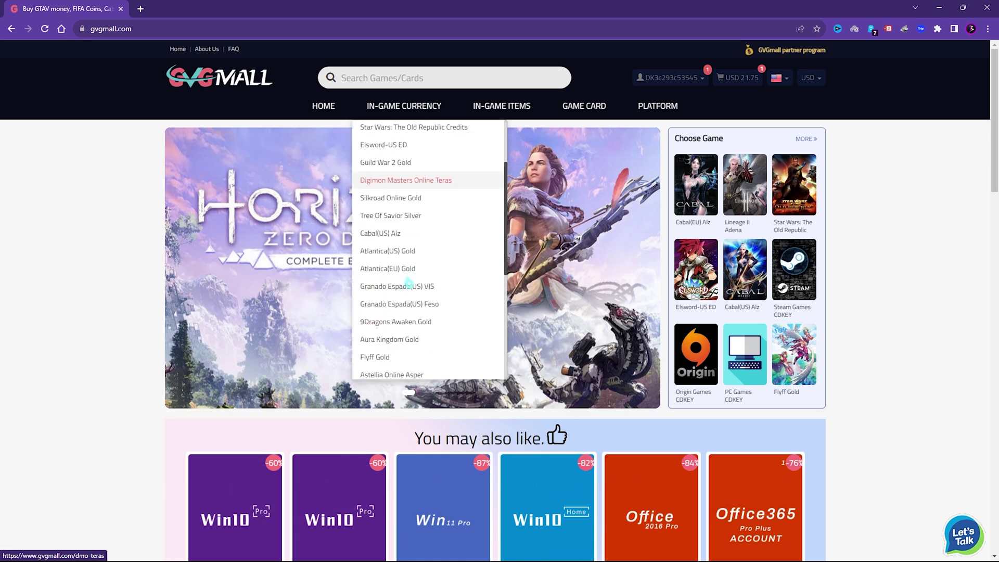
scroll(250, 368, down, 4)
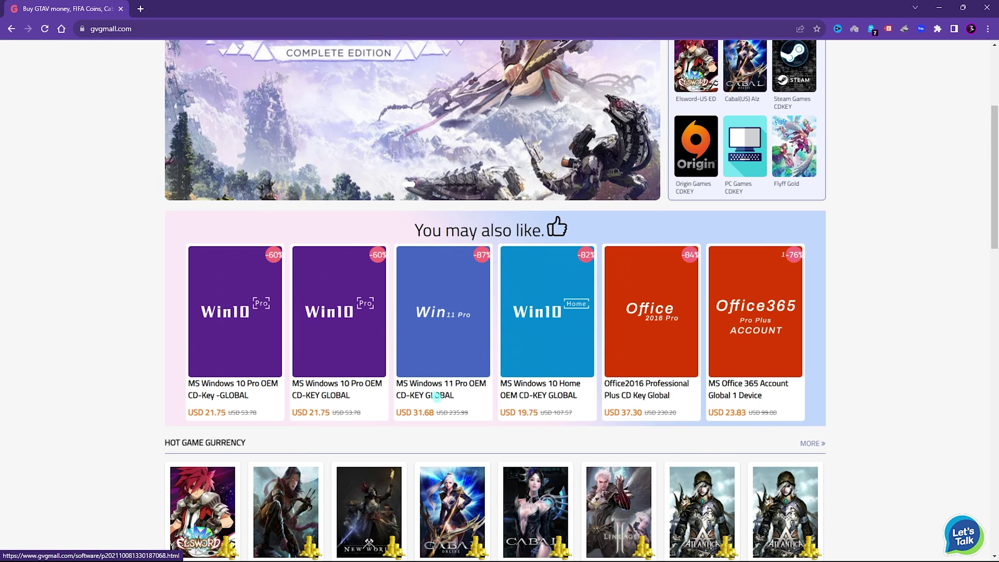
scroll(462, 420, up, 1)
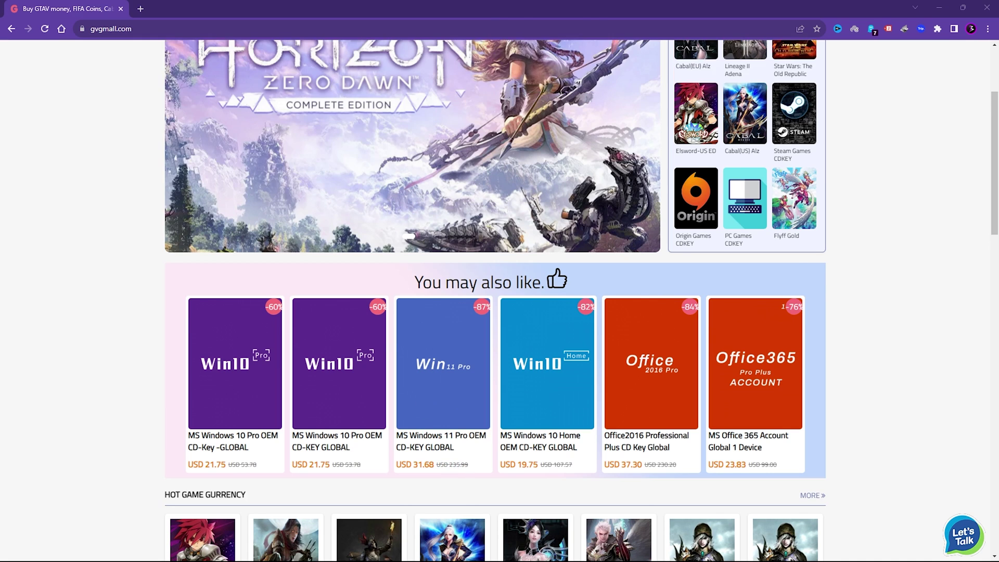
scroll(144, 431, down, 1)
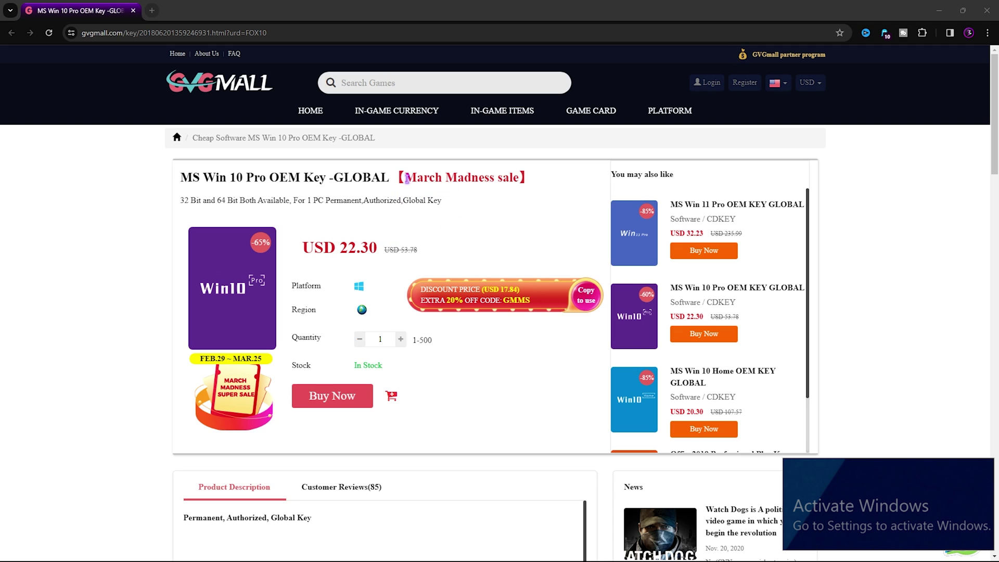
- Highlight the March Madness sale label and the 22.30 sale price on the product page
drag(407, 178, 505, 178)
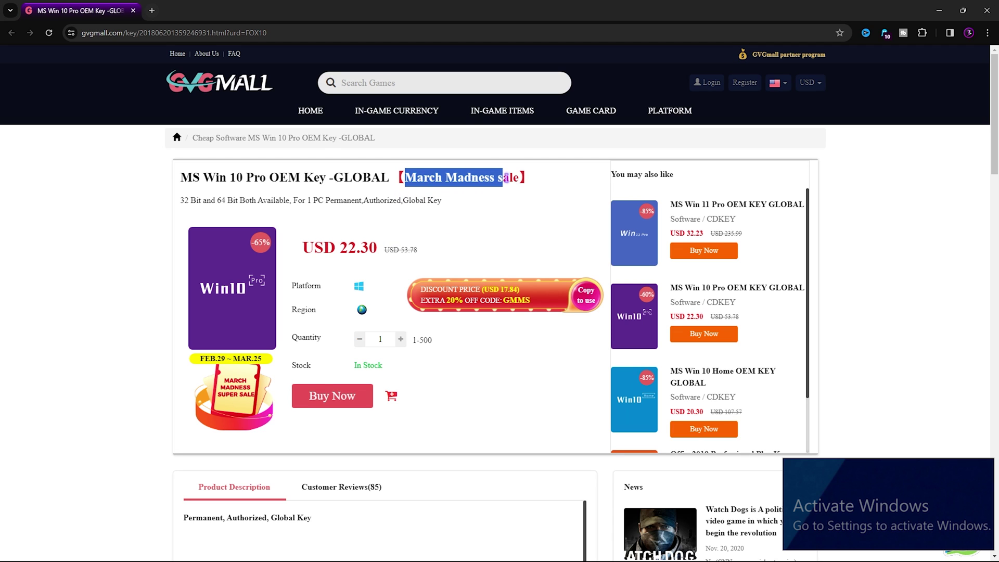
drag(339, 247, 375, 247)
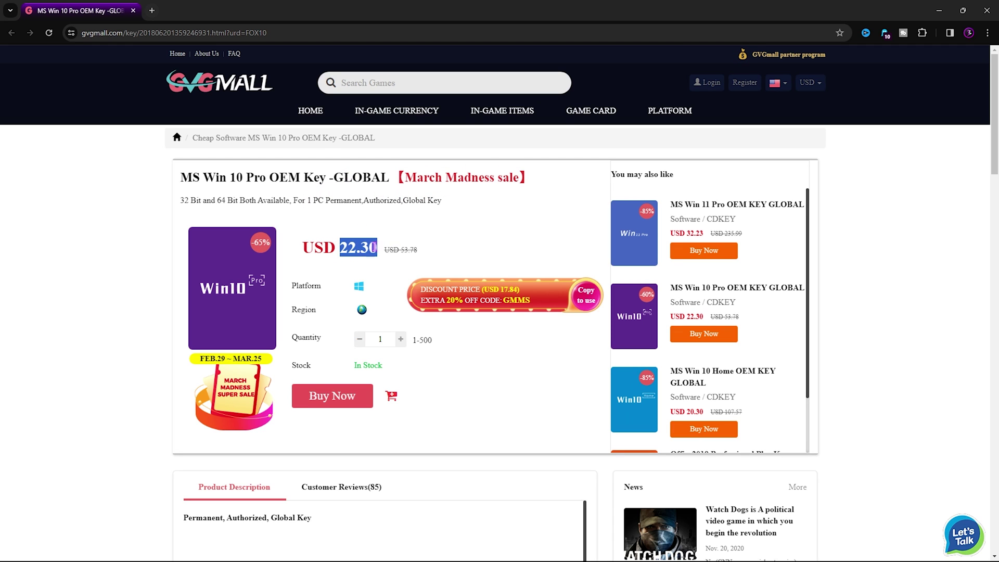
drag(406, 177, 519, 177)
click(373, 190)
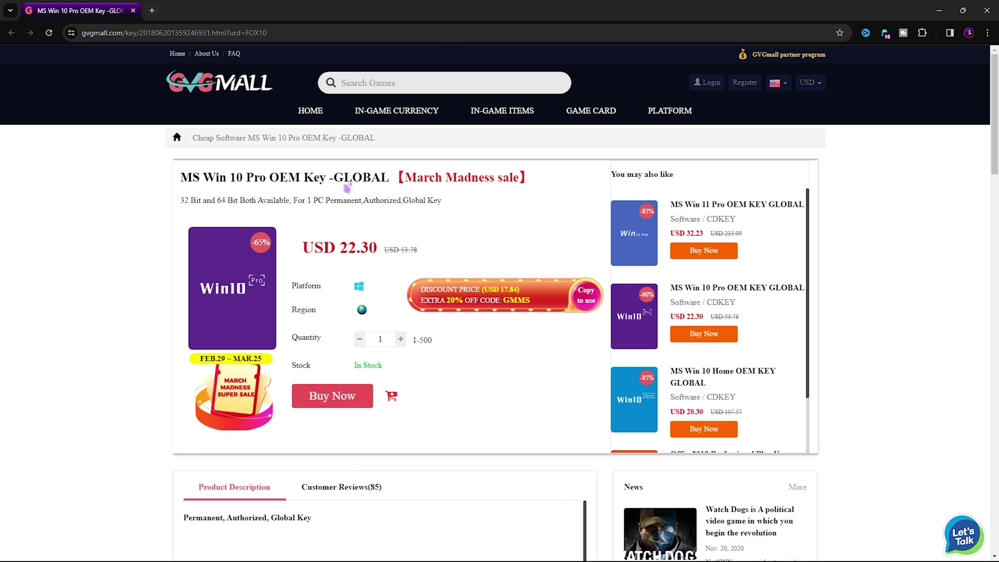
drag(181, 177, 203, 177)
drag(394, 176, 508, 177)
- Apply promotion code FOX25 so the order total drops to USD 16.31
click(509, 177)
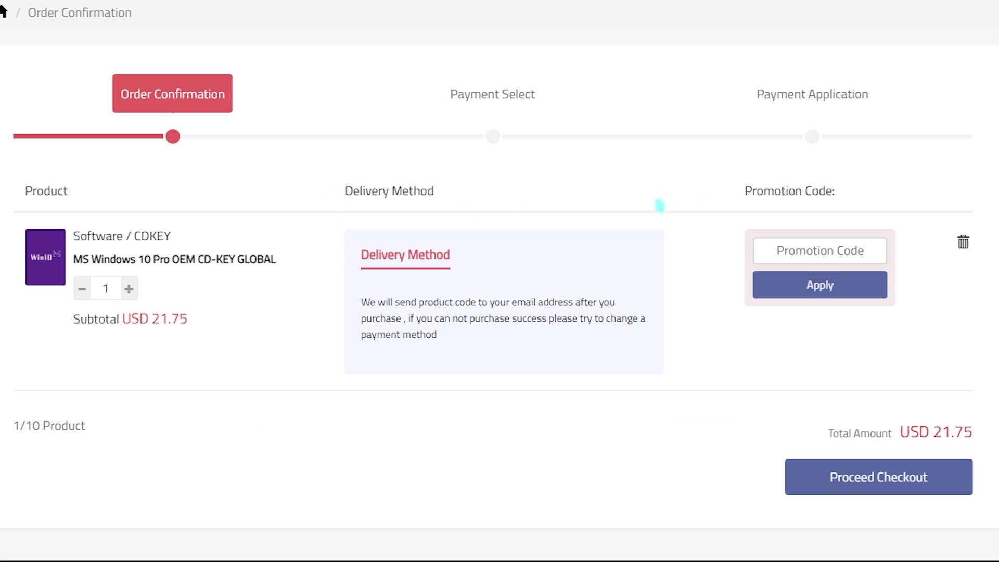
click(827, 251)
text(FOX25)
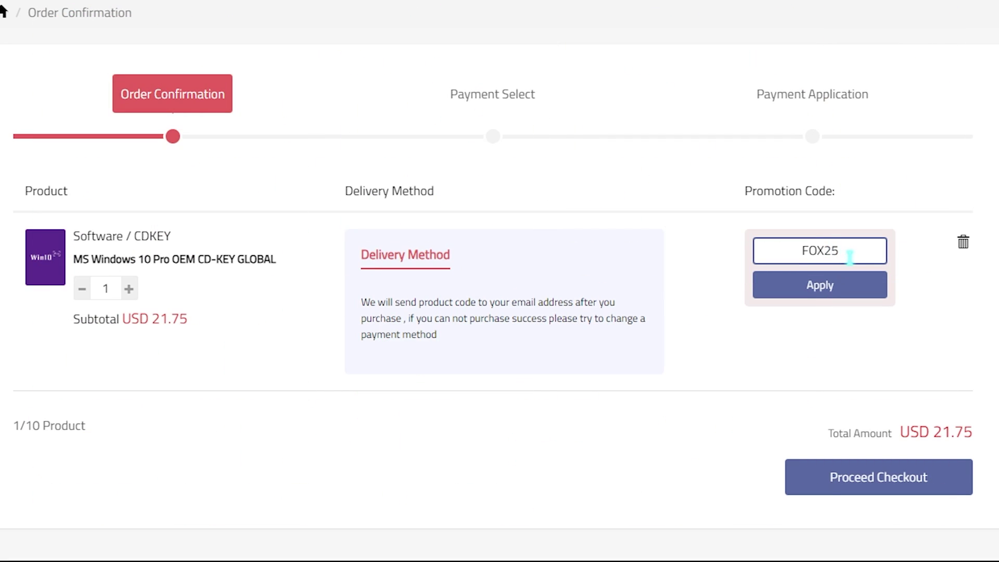
drag(850, 256, 770, 252)
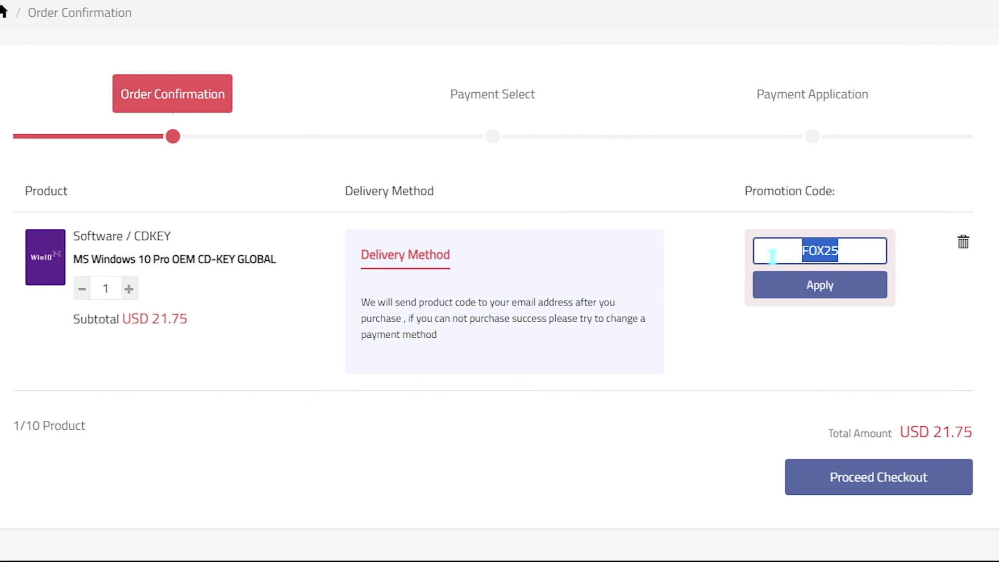
click(758, 286)
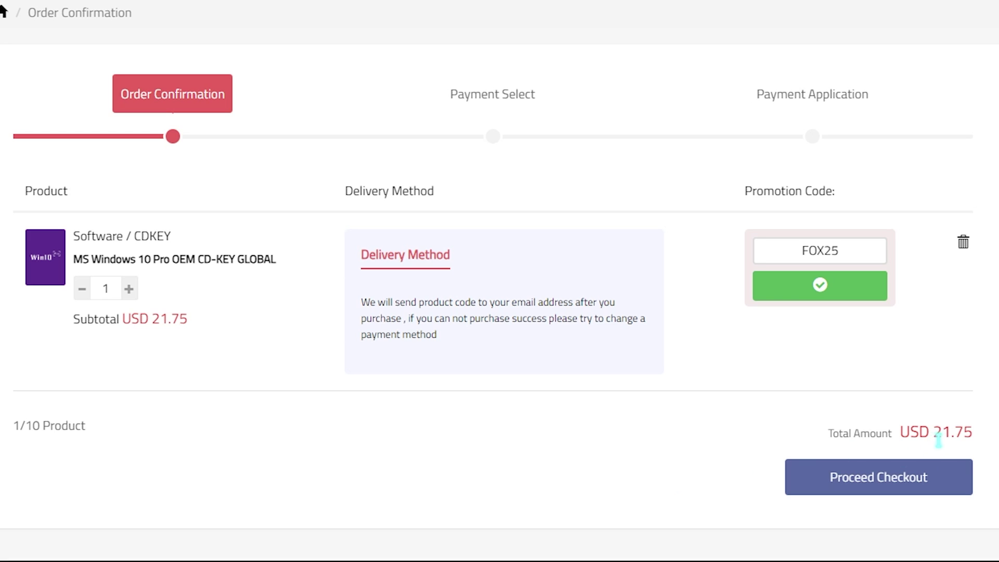
mouse_move(937, 439)
mouse_down()
mouse_move(977, 439)
mouse_move(931, 437)
mouse_up()
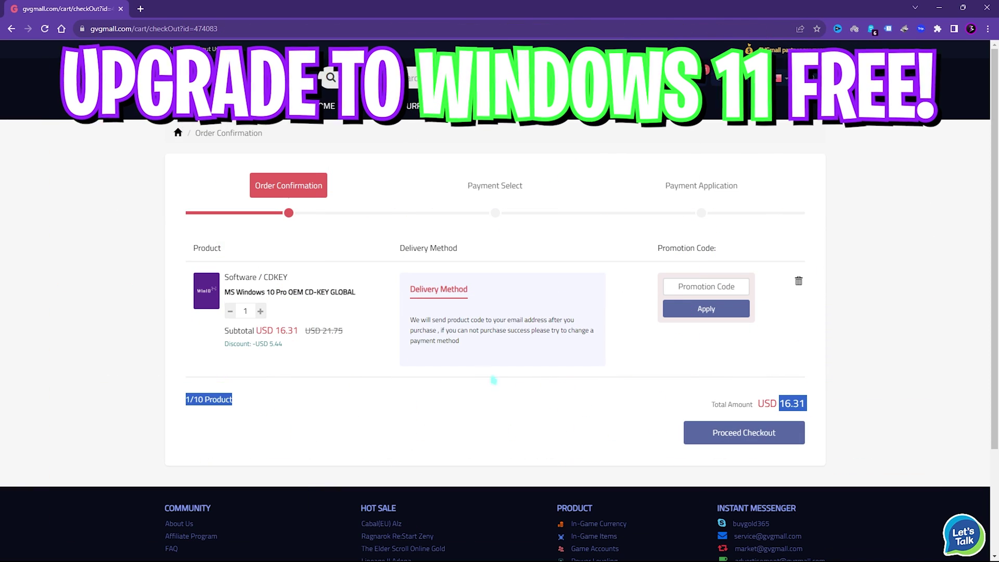
click(493, 381)
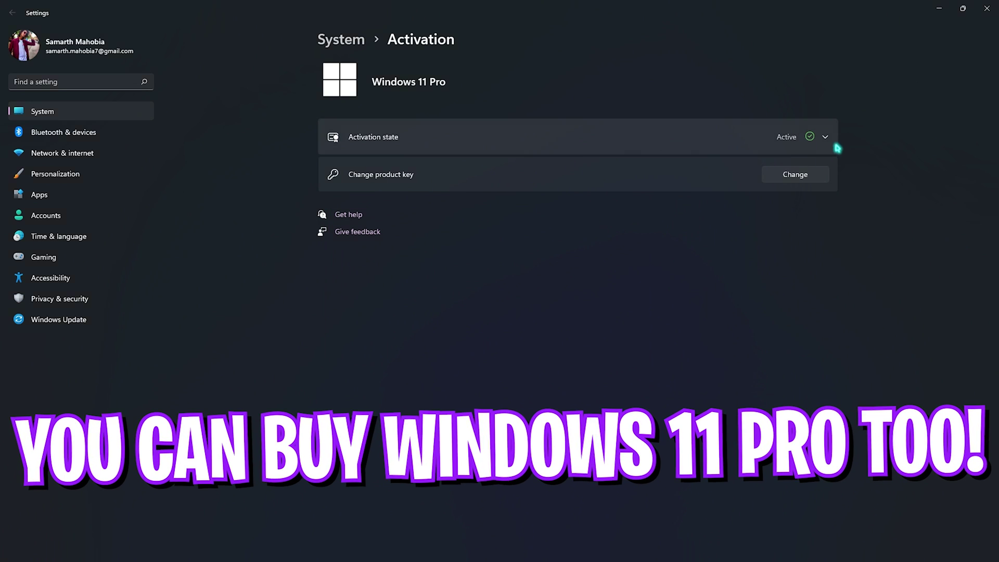
- Expand Activation state to confirm Windows 11 Pro is active via a digital license
click(812, 137)
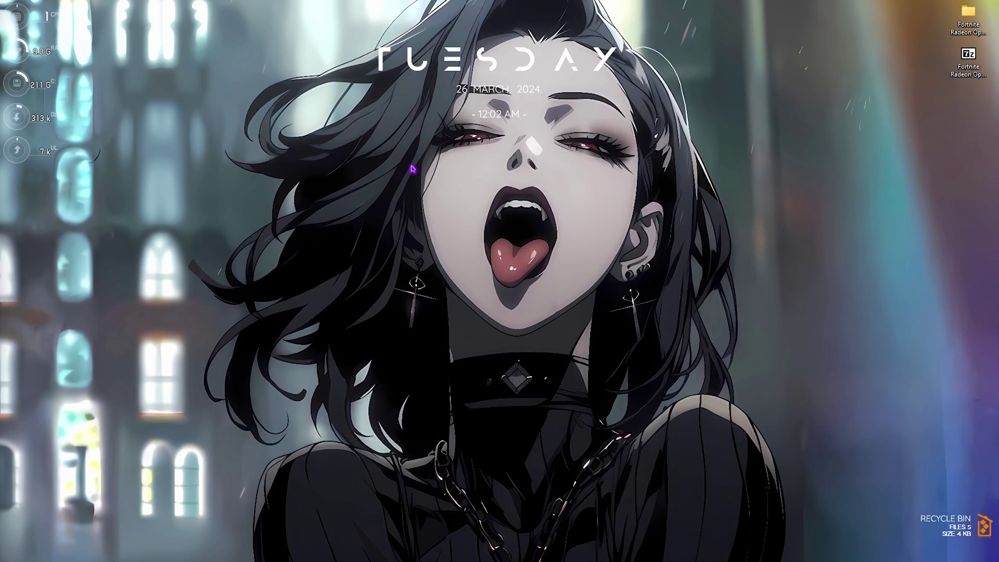
- Search 'adjust' to reach Performance Options and choose Adjust for best performance
key(super)
text(adjust the appearance and performance of Windows)
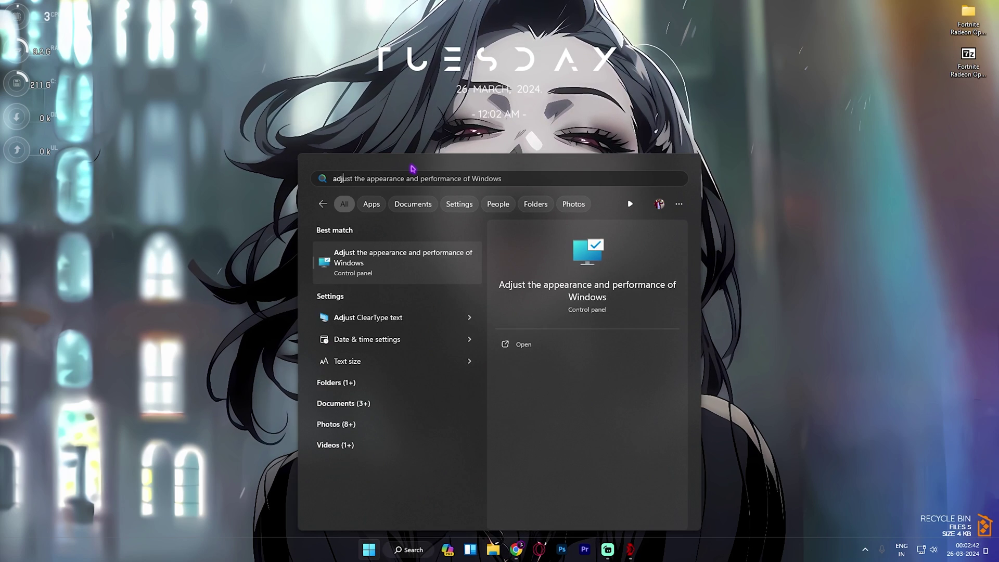
key(Return)
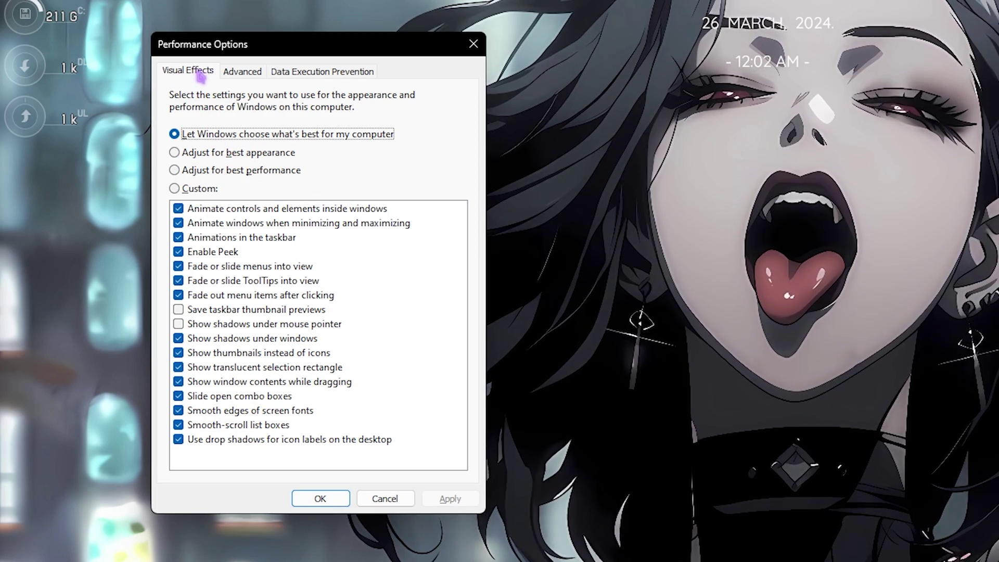
click(219, 174)
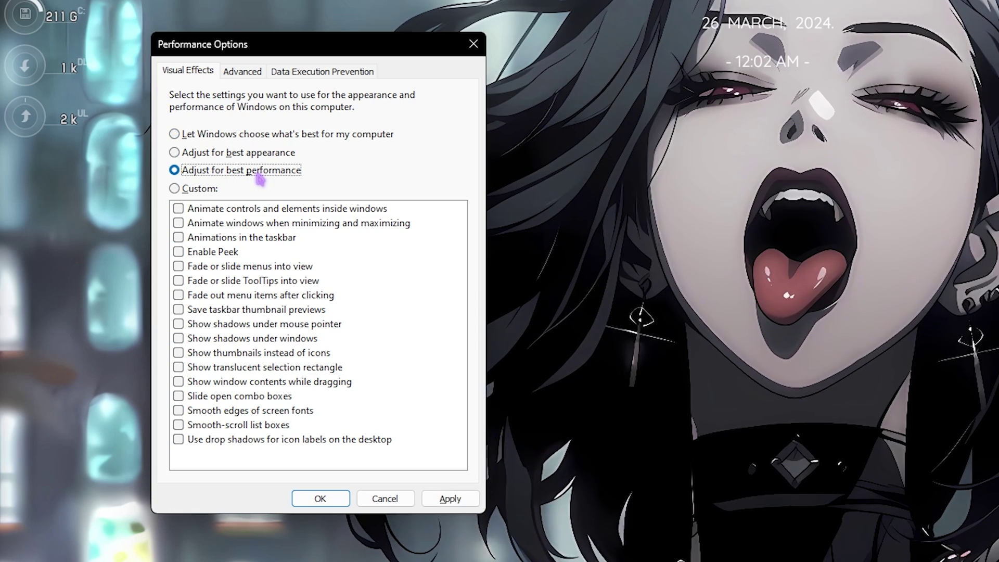
- Re-enable taskbar thumbnail previews, thumbnails instead of icons and smooth screen font edges only
click(229, 324)
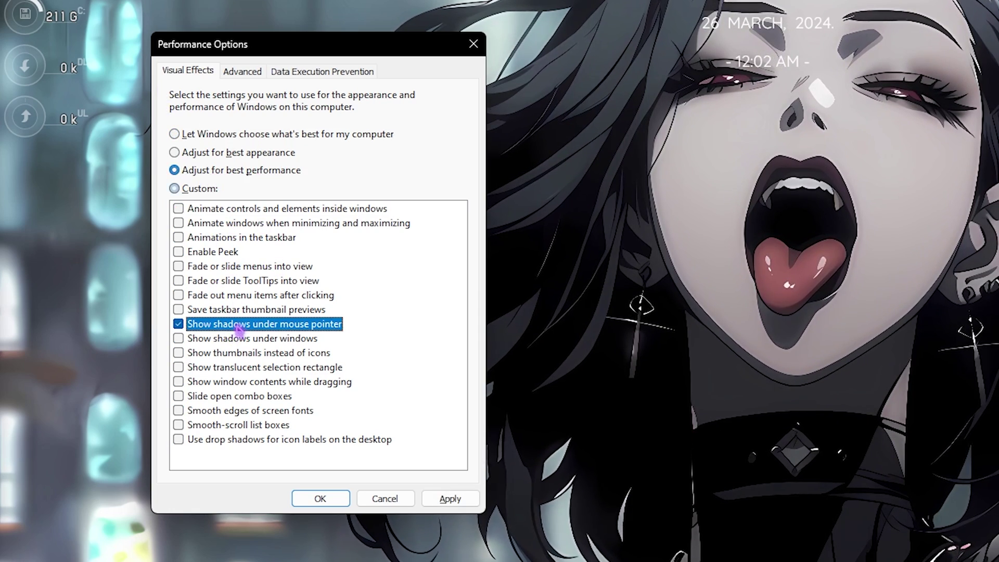
click(193, 324)
click(200, 309)
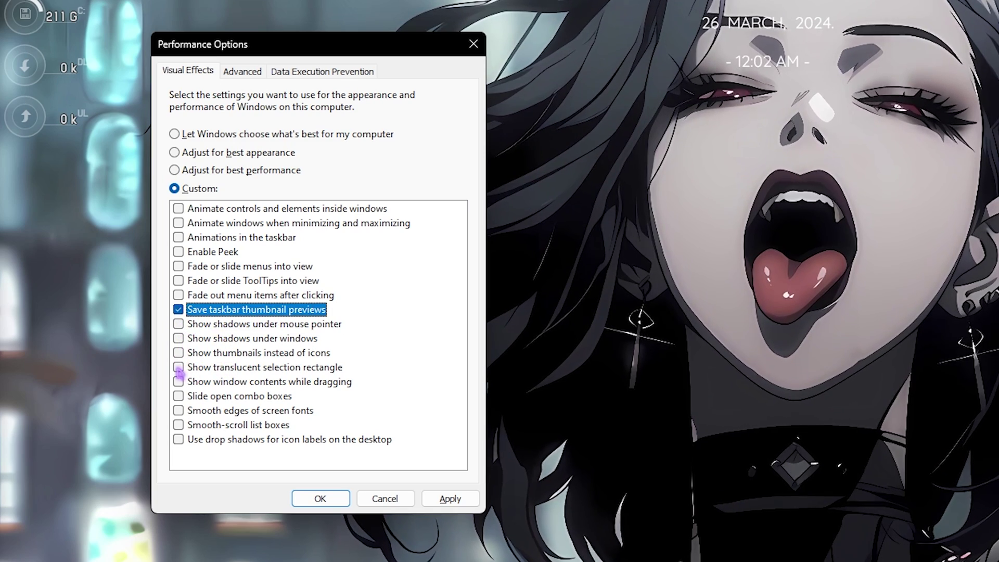
click(179, 355)
click(189, 412)
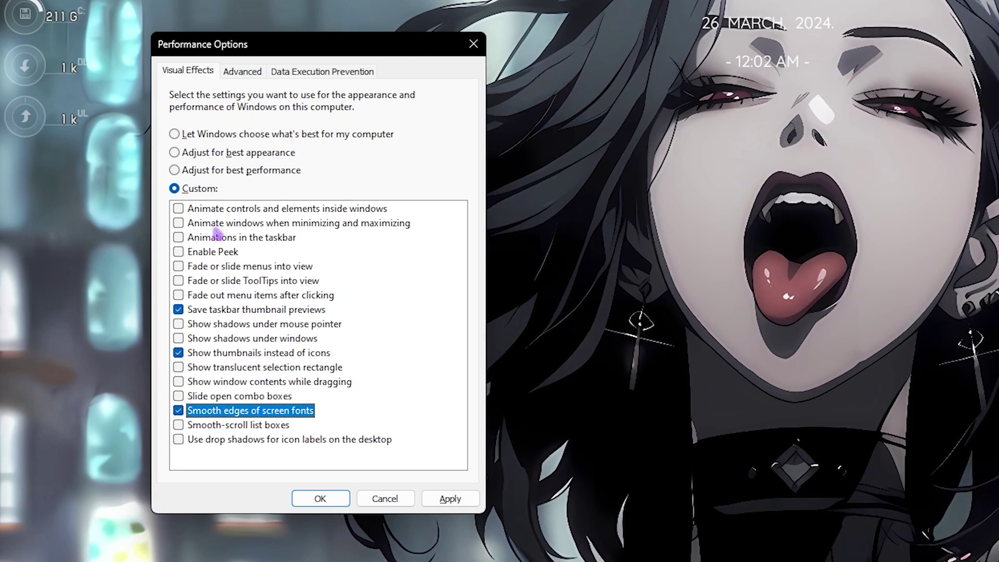
click(250, 81)
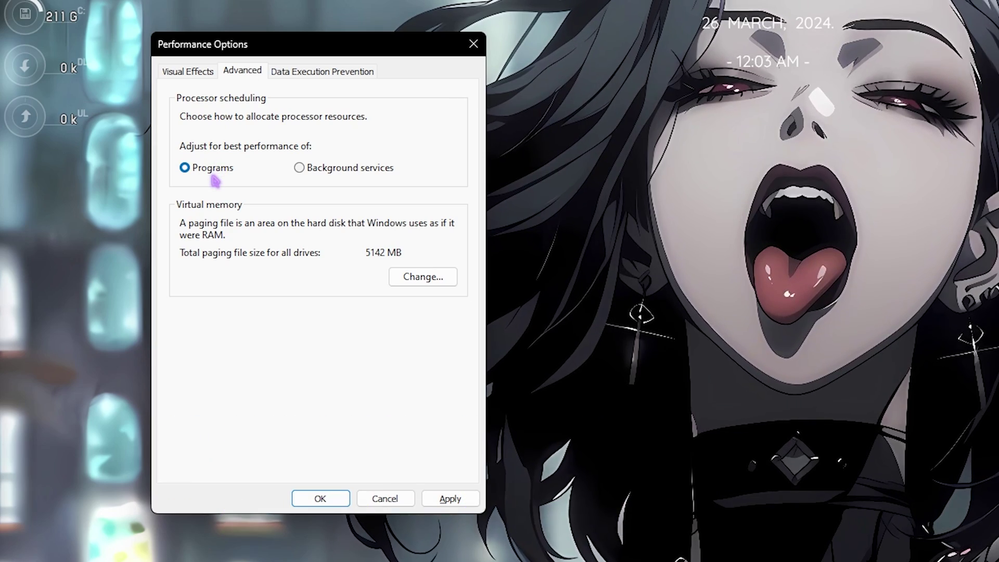
- Bring up Virtual Memory and select drive C's 1361 MB initial and maximum size fields
click(421, 277)
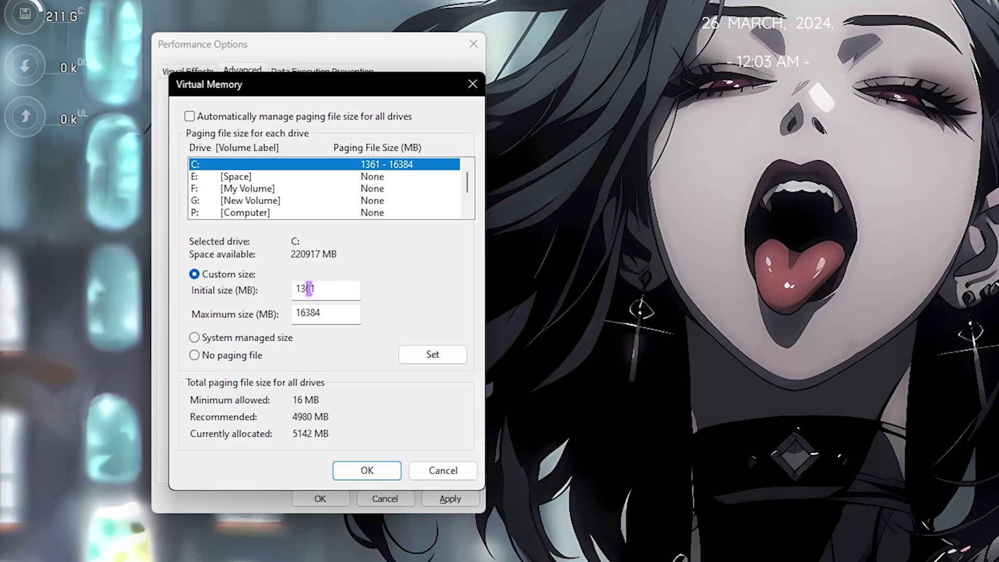
double_click(308, 288)
click(325, 316)
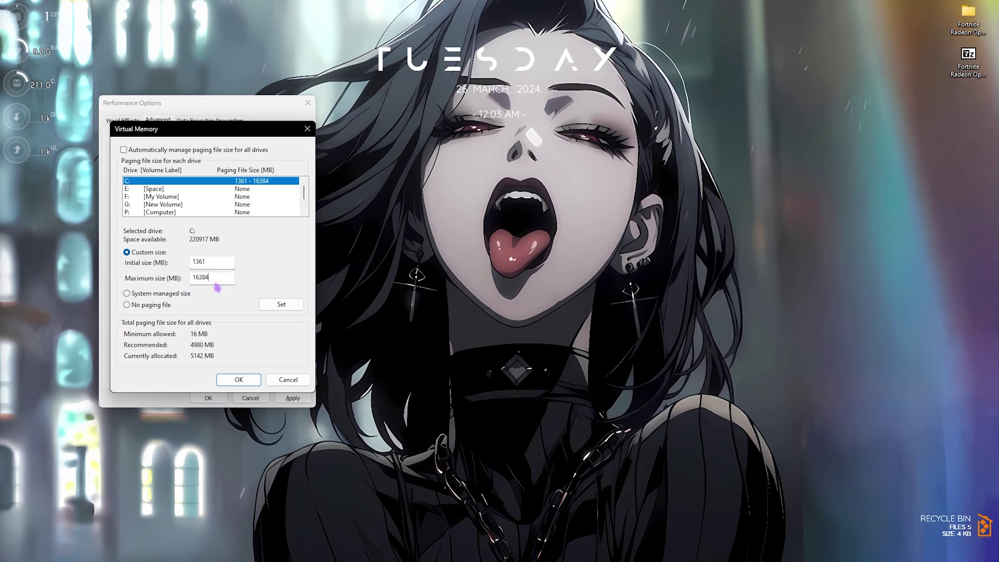
- Launch Calculator and start a Start search for System Information
key(super)
text(calculator)
key(Return)
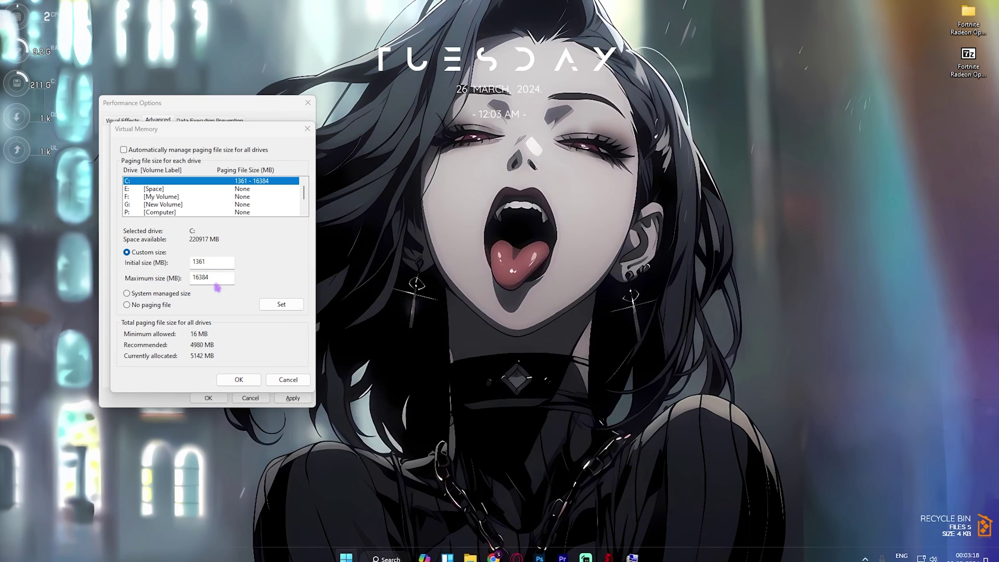
key(super)
text(steam)
text(ystem information)
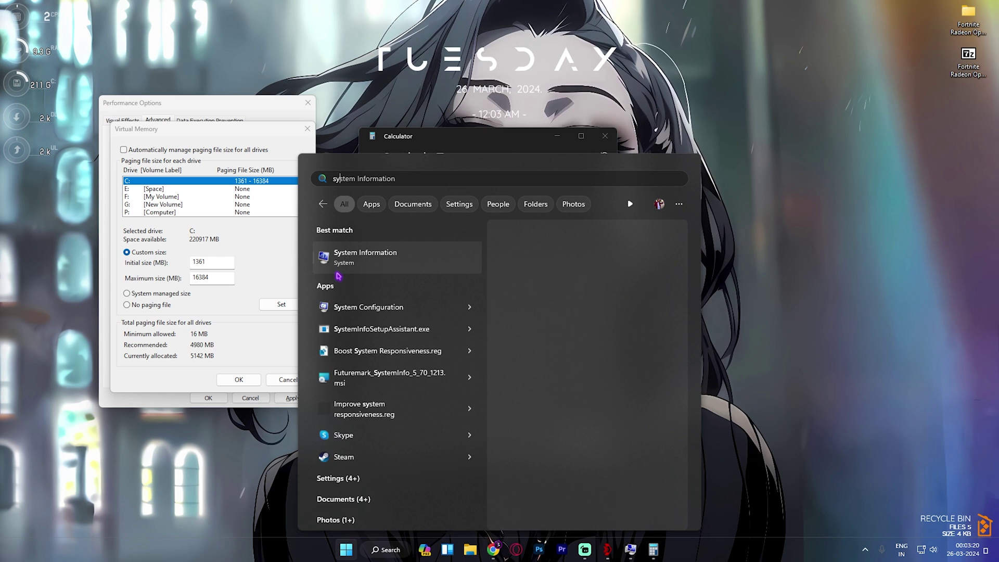
- Read the 32 GB RAM in System Information and compute 32 × 1024 ÷ 2 = 16,384 in Calculator
key(Return)
click(388, 371)
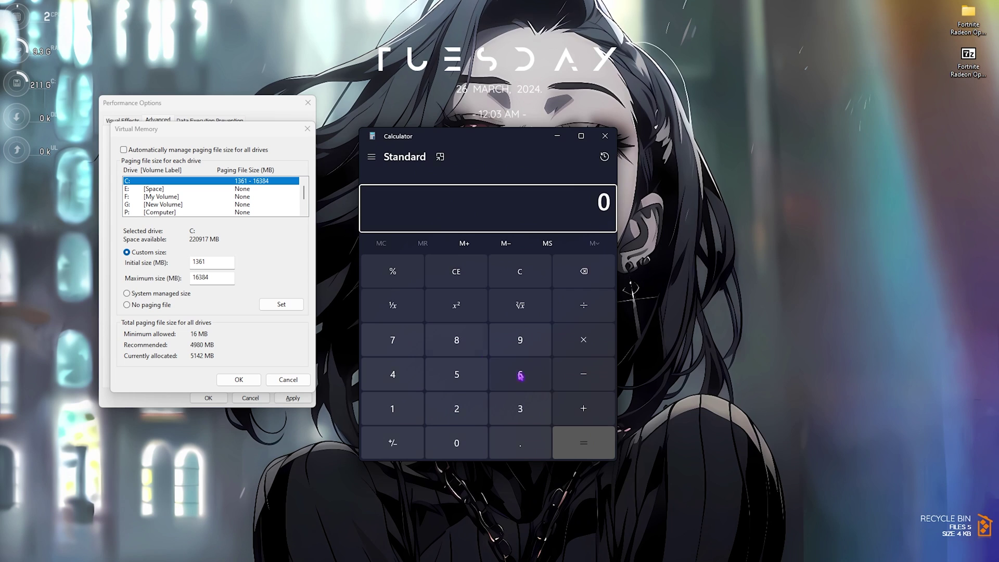
click(519, 409)
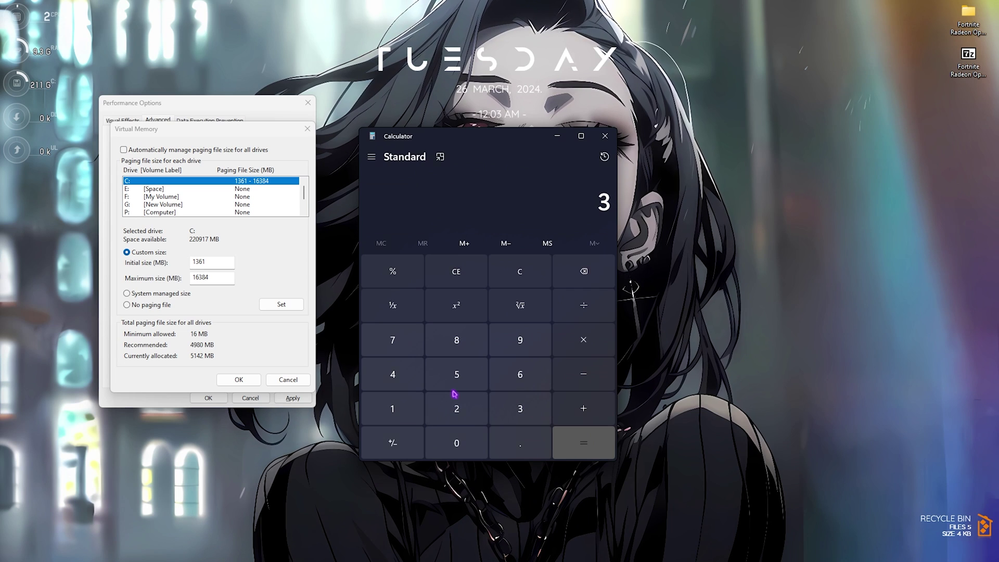
click(471, 406)
click(584, 337)
click(392, 408)
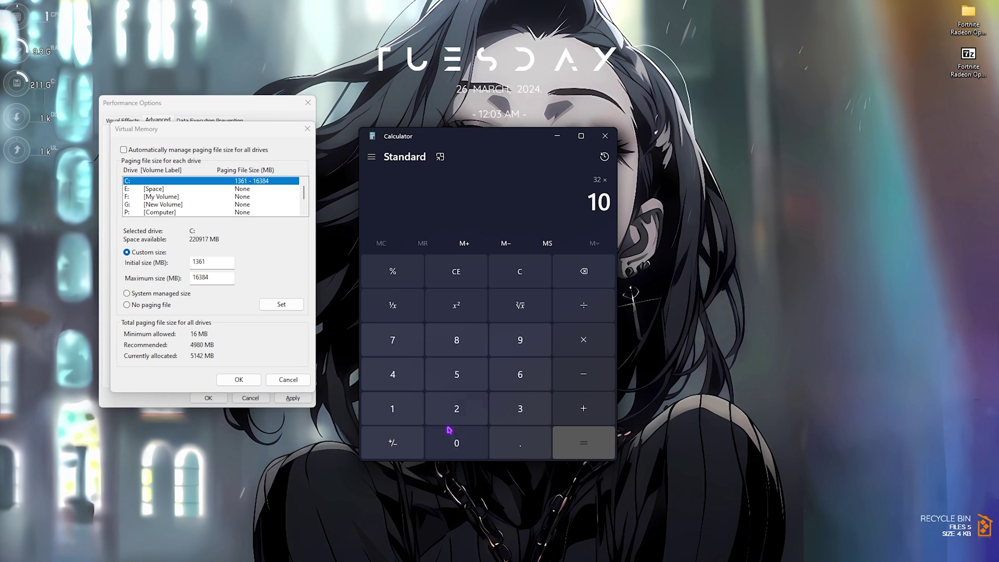
click(455, 441)
click(457, 408)
click(393, 374)
click(607, 433)
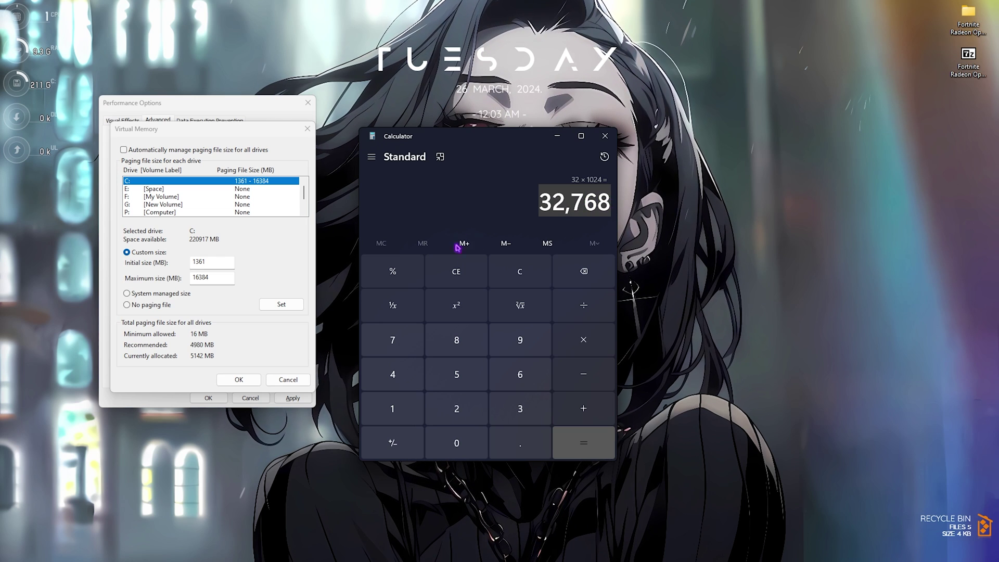
click(583, 304)
click(456, 409)
key(Return)
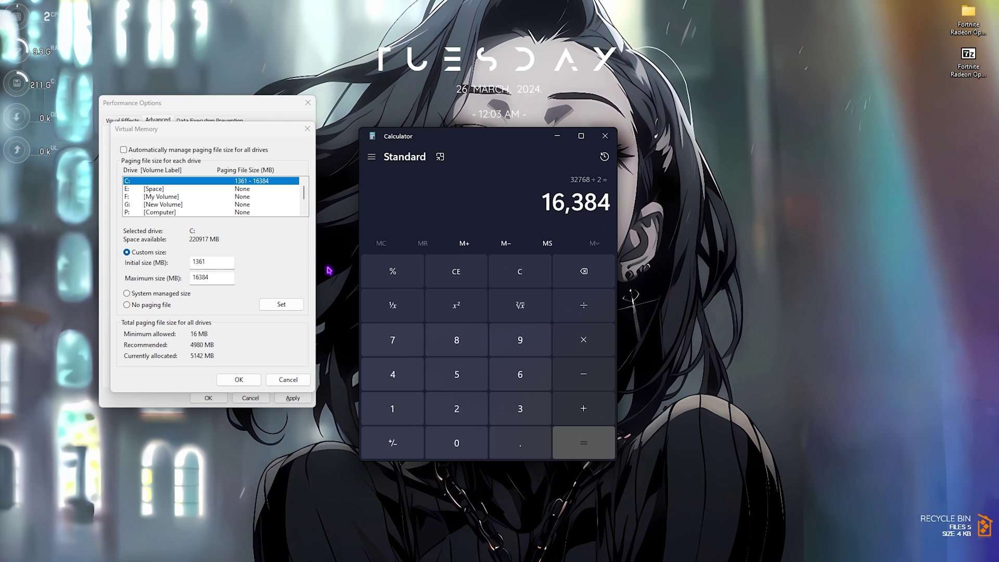
- Set drive C's maximum paging file size to 16384 MB and confirm with OK
double_click(219, 278)
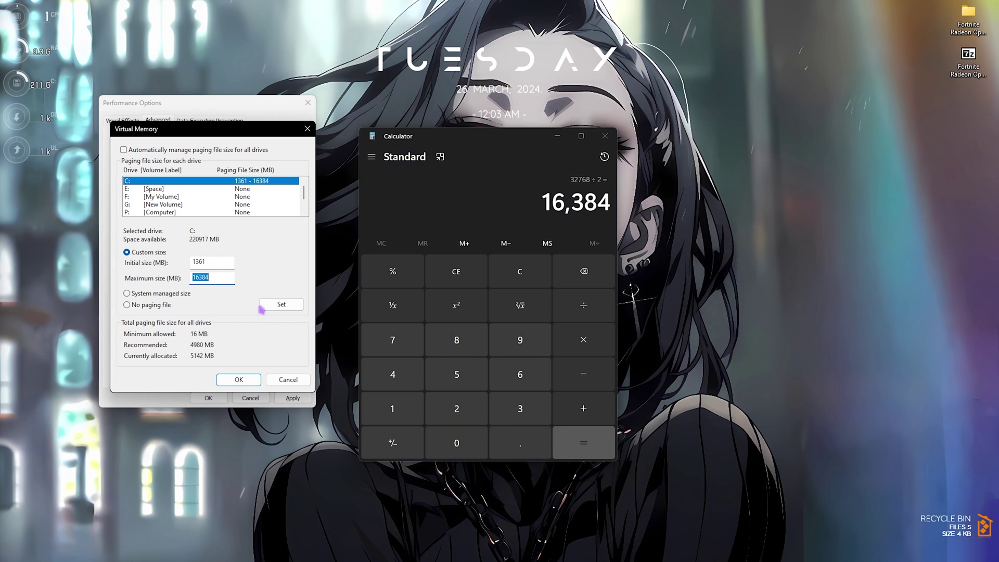
click(282, 307)
click(238, 379)
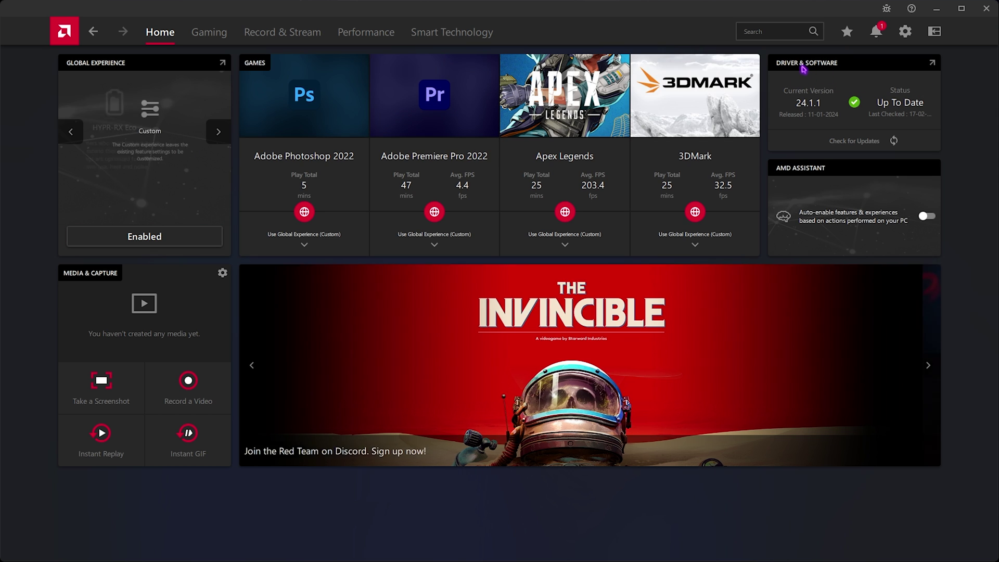
- Check for Radeon driver updates and confirm version 24.1.1 is up to date
click(851, 143)
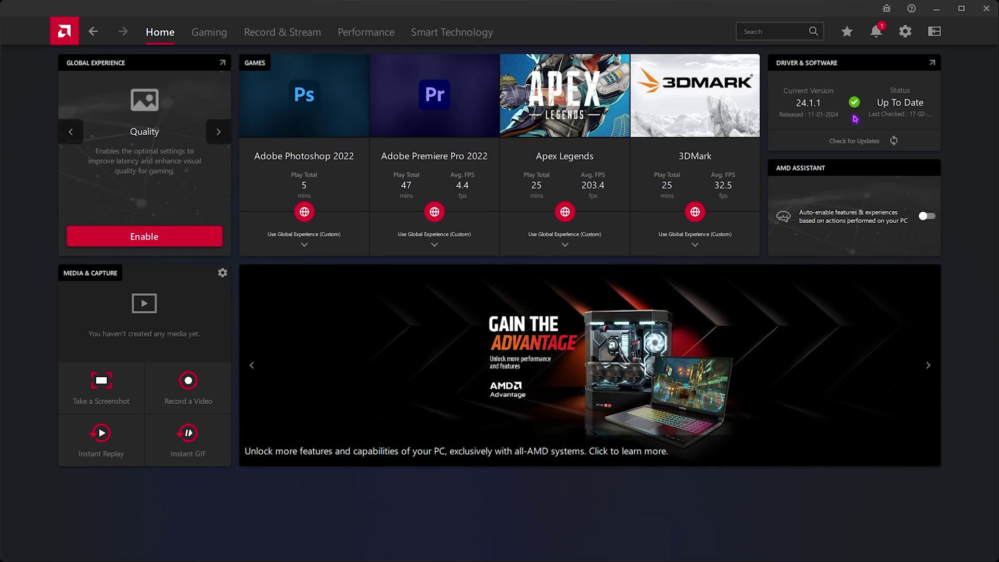
click(198, 38)
- In Graphics, keep Anti-Aliasing on Use application settings with the Multisampling method
click(124, 63)
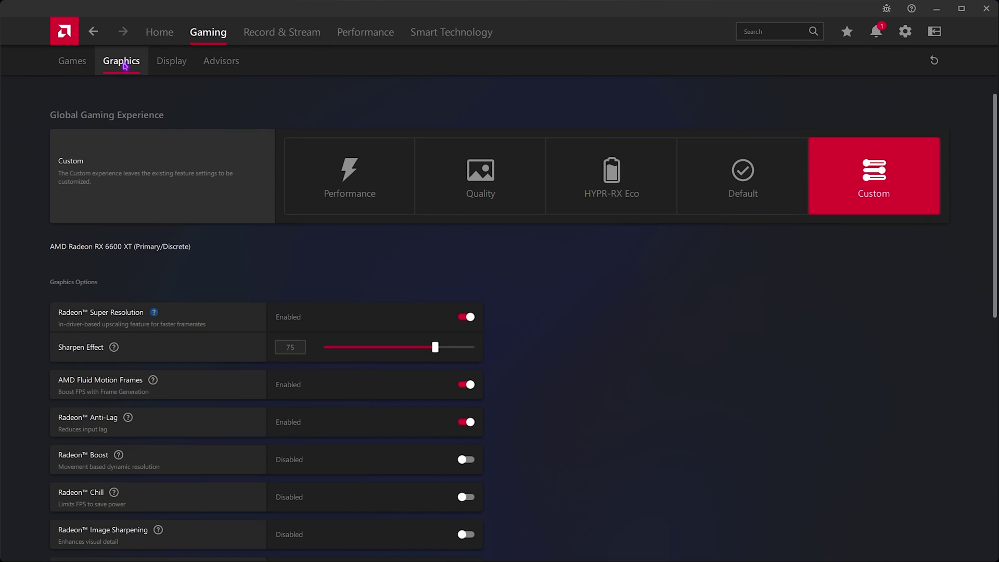
scroll(141, 273, down, 1)
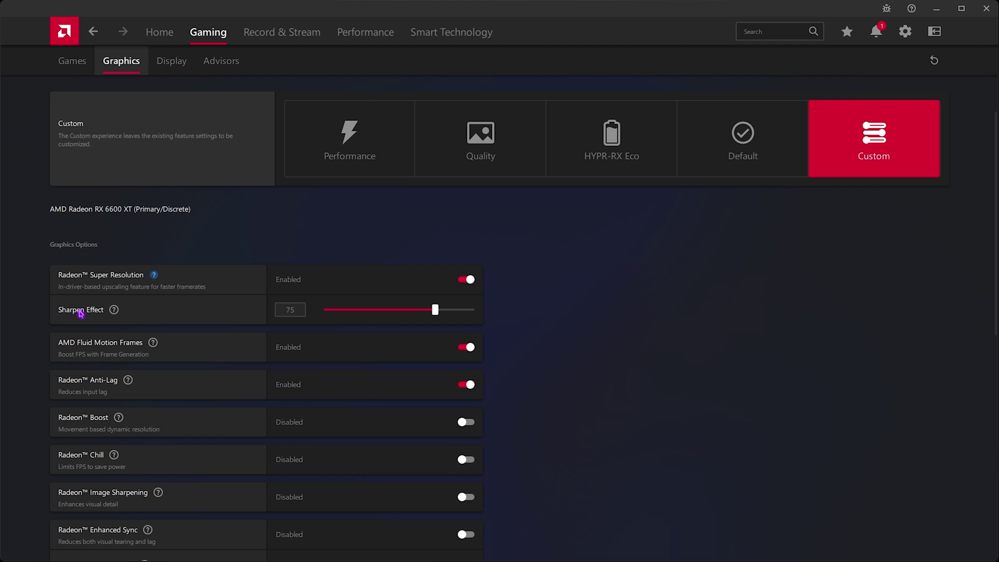
scroll(201, 330, down, 2)
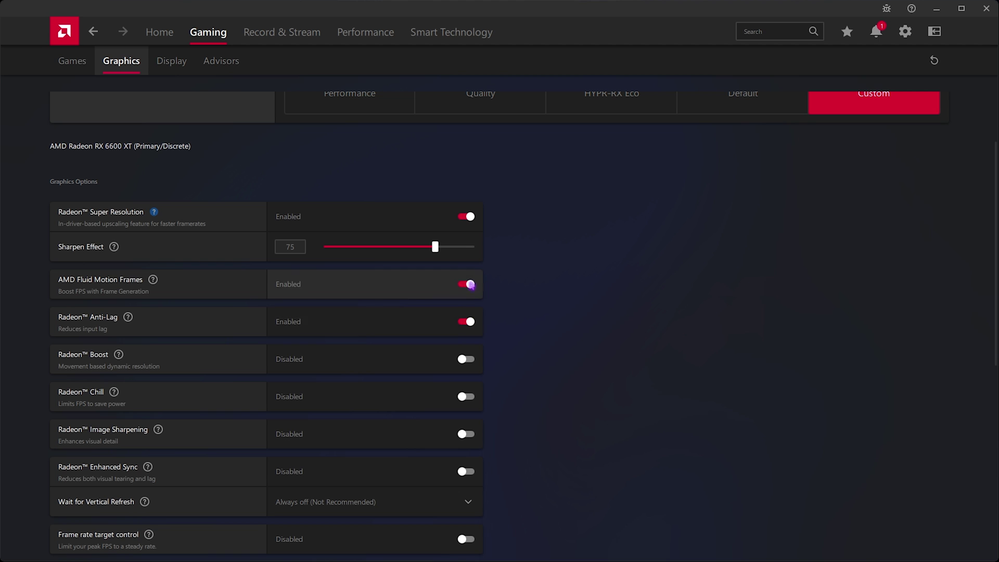
scroll(275, 354, down, 1)
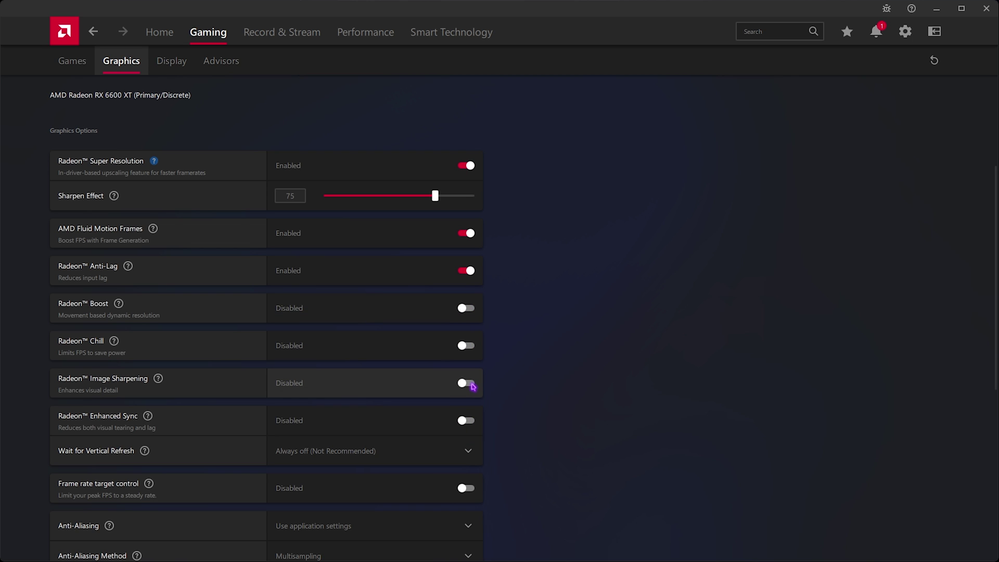
scroll(313, 338, down, 4)
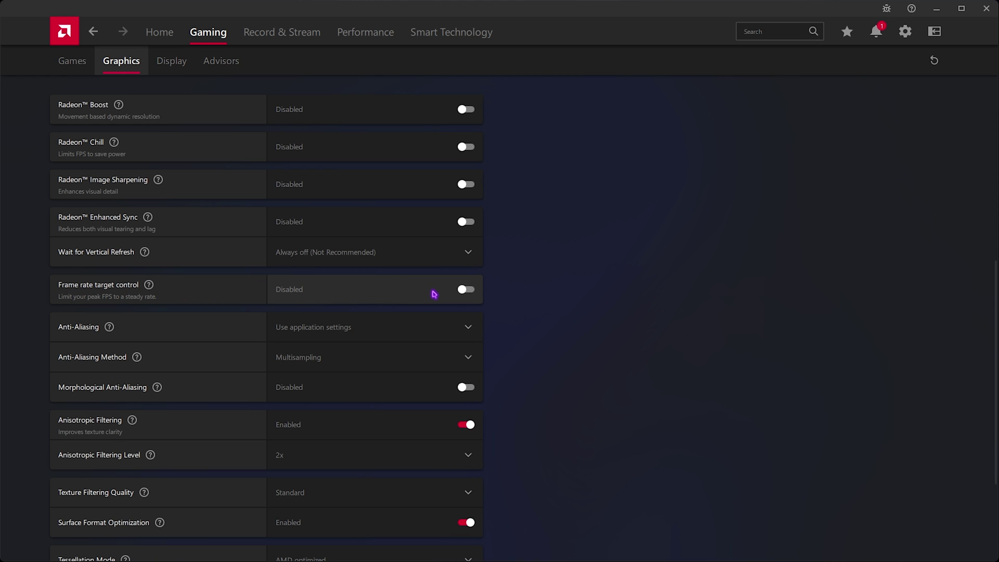
scroll(270, 306, down, 1)
click(300, 294)
click(309, 319)
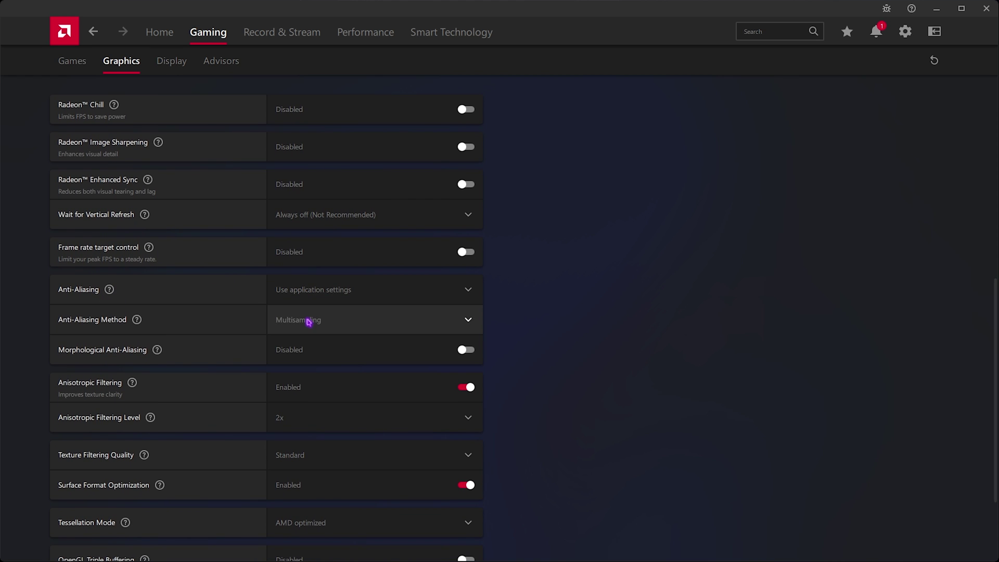
click(294, 321)
click(300, 350)
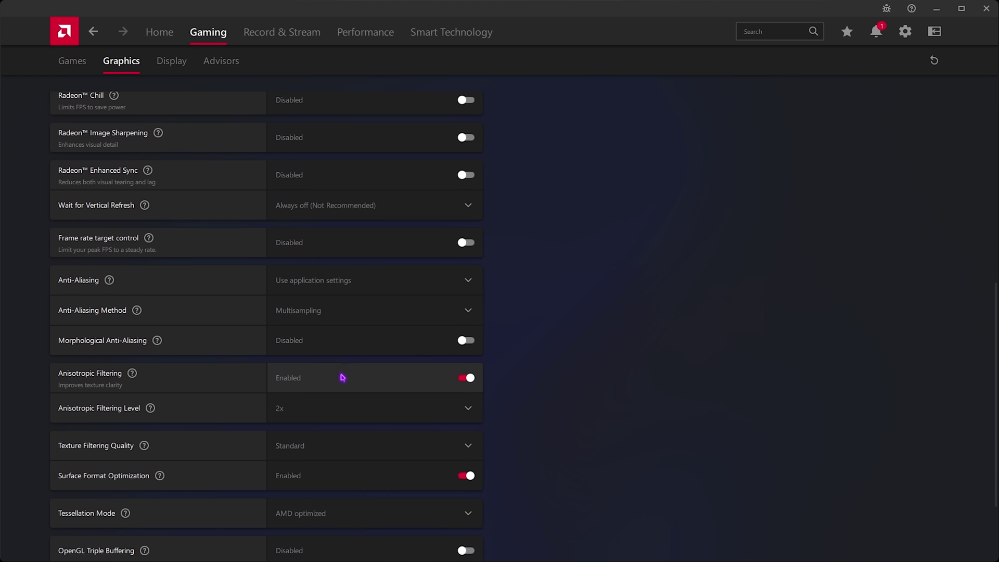
- Scroll down to Tessellation Mode and keep it on AMD optimized
scroll(338, 374, down, 1)
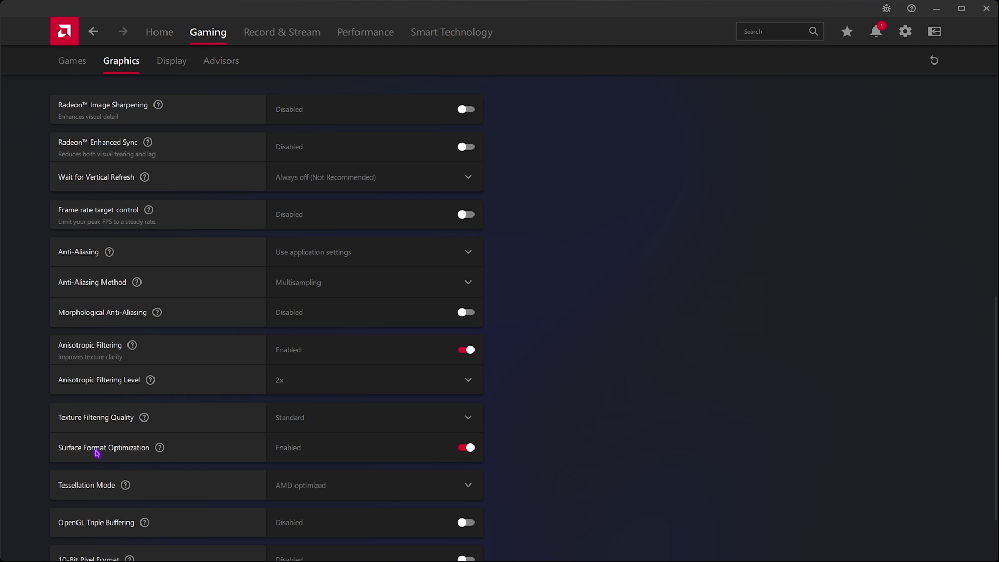
scroll(96, 453, down, 2)
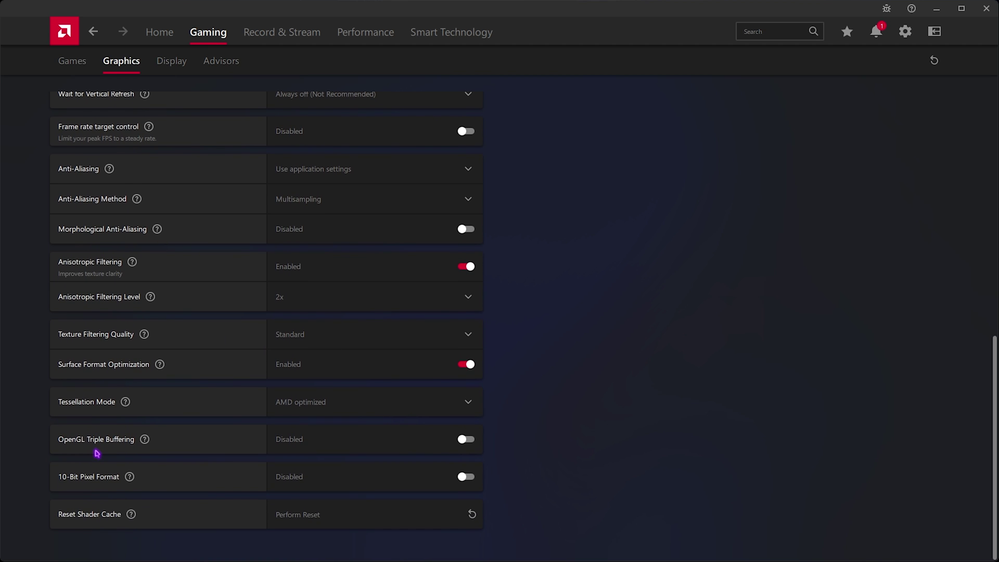
click(322, 408)
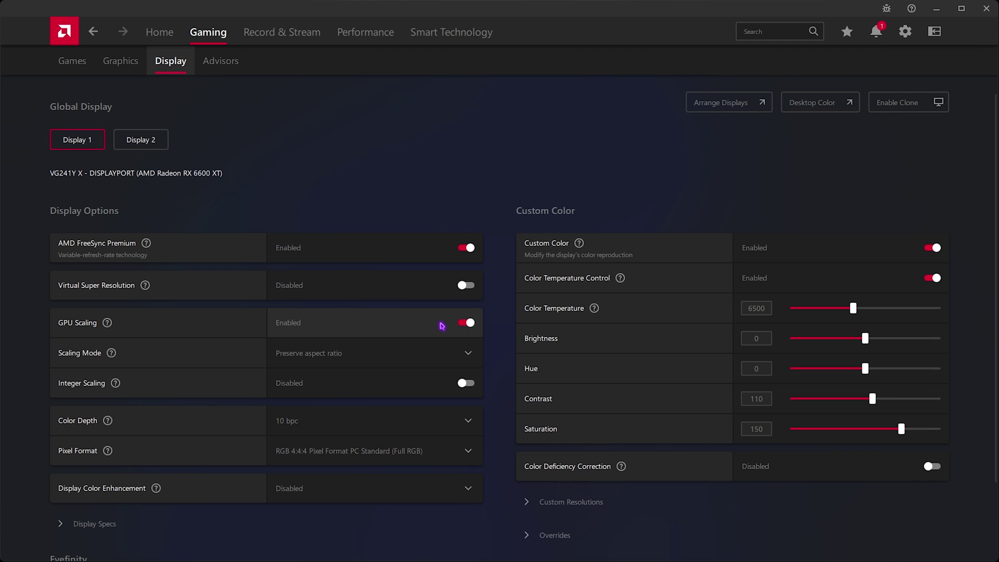
click(323, 354)
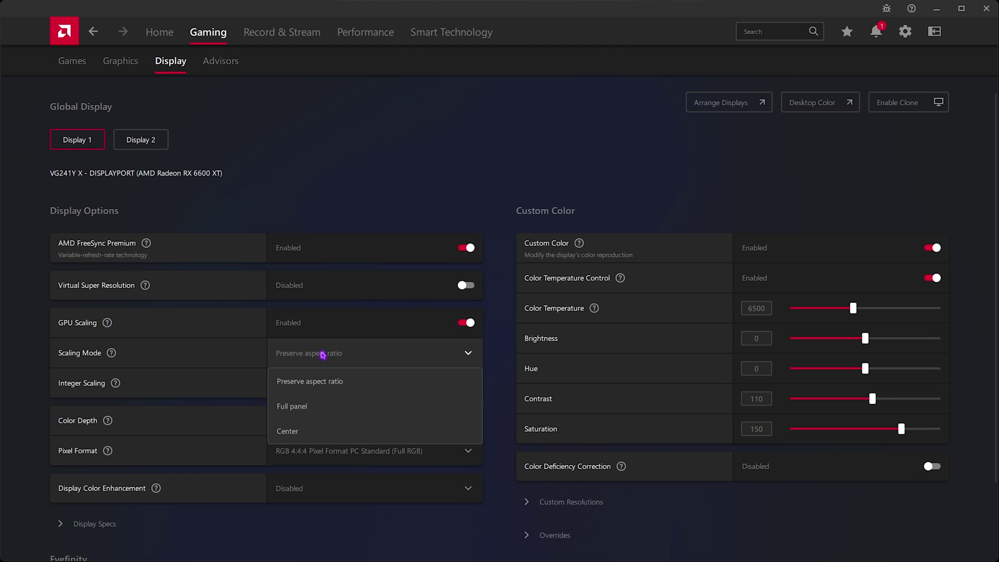
click(334, 380)
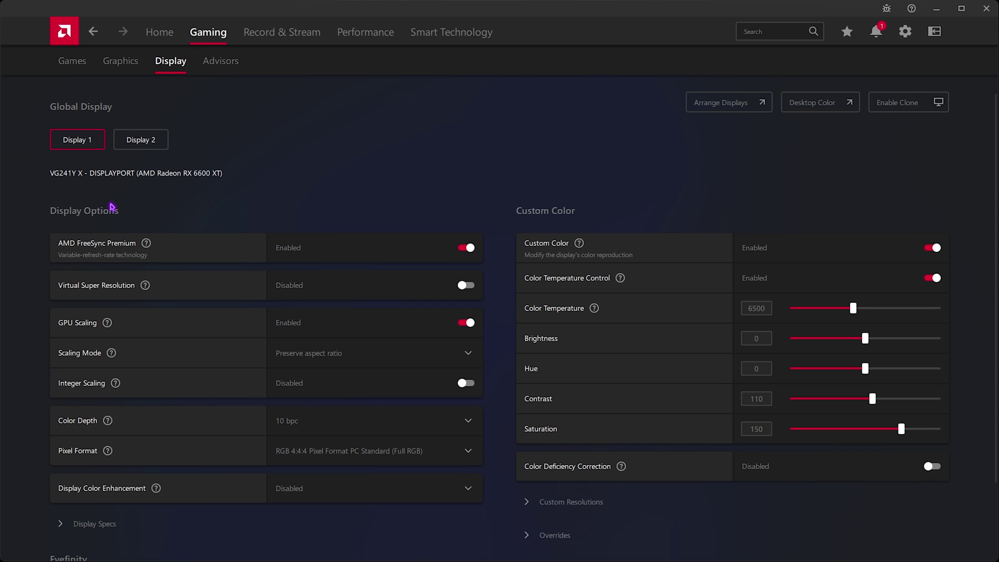
click(148, 140)
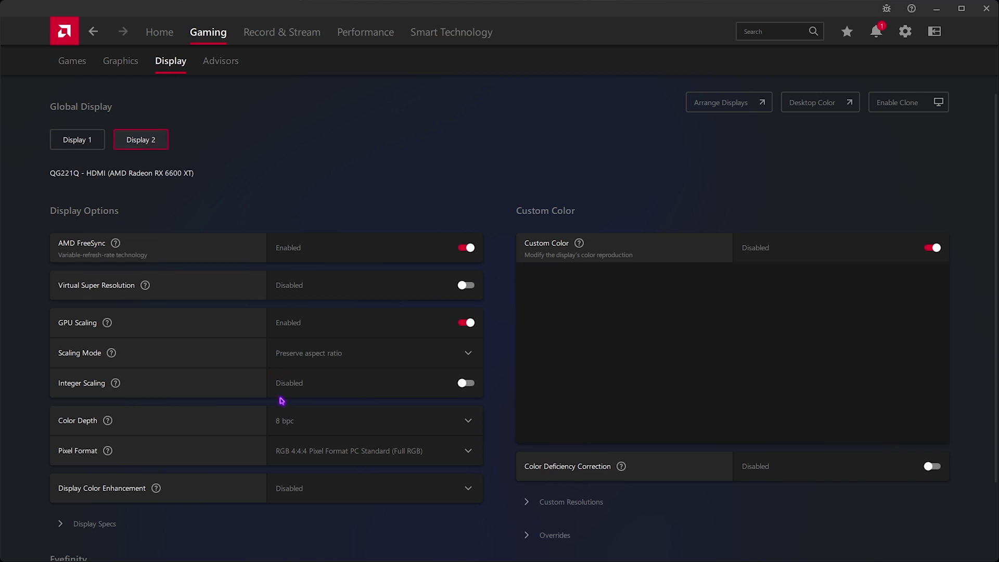
click(97, 147)
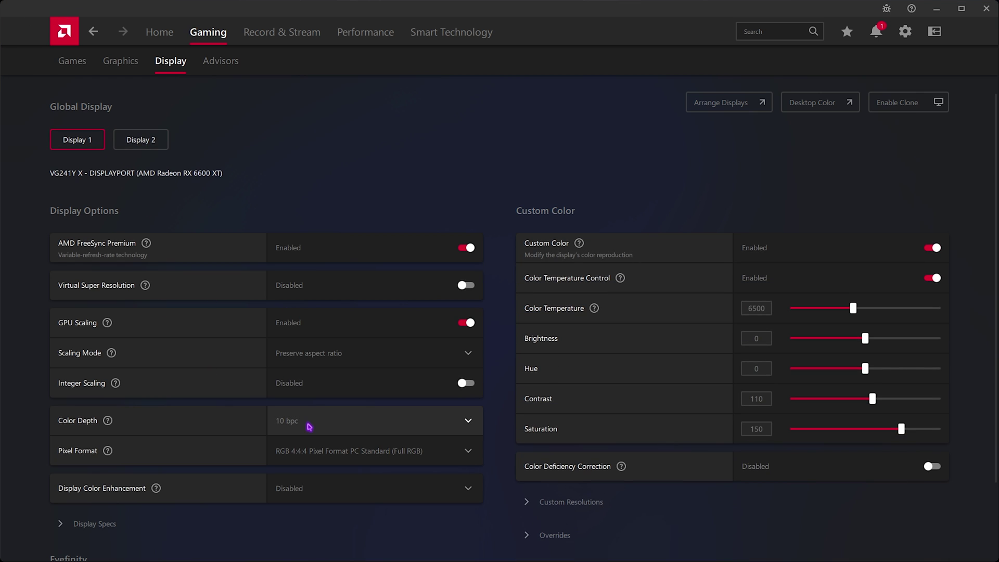
click(309, 425)
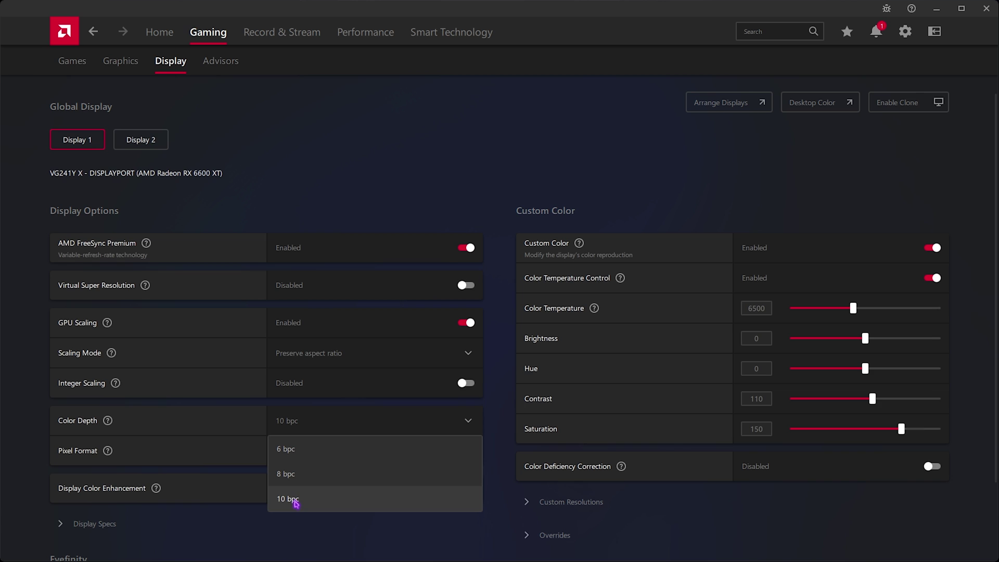
click(133, 433)
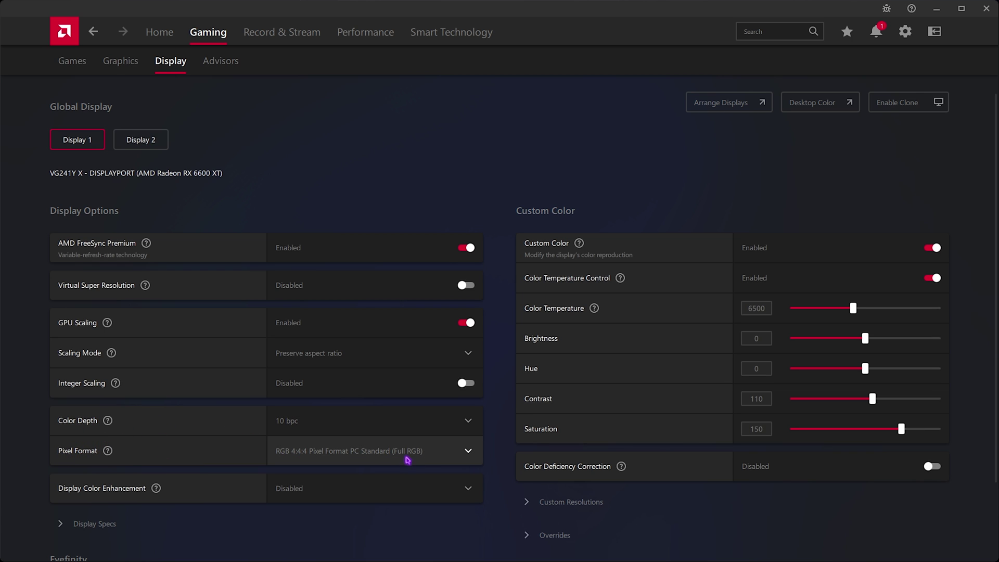
scroll(385, 458, down, 1)
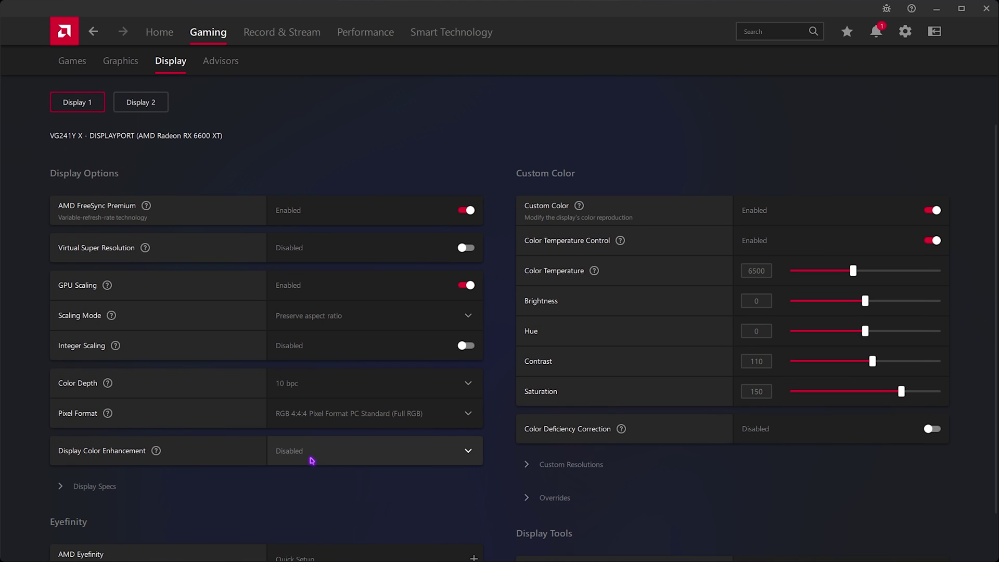
scroll(302, 447, up, 1)
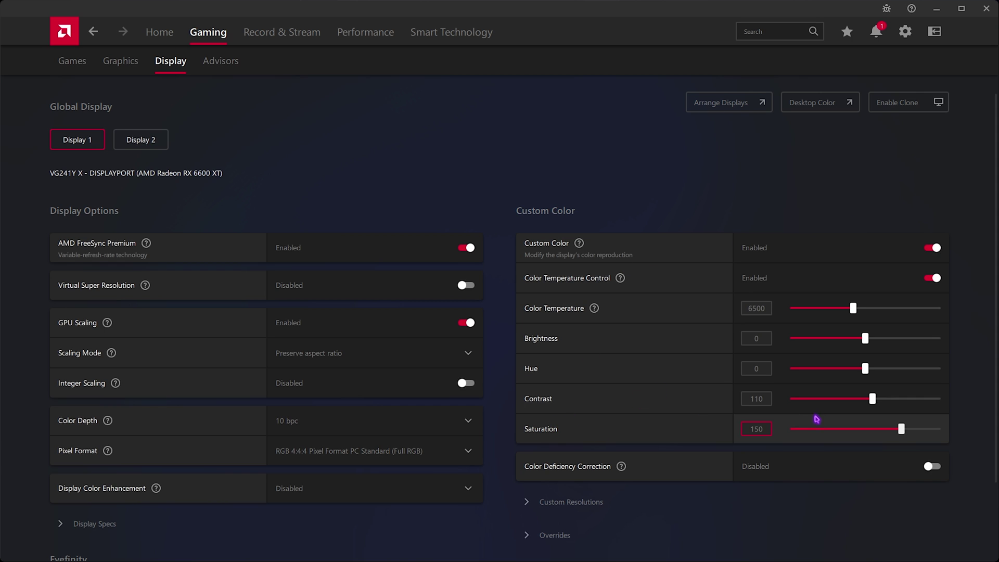
drag(770, 430, 752, 429)
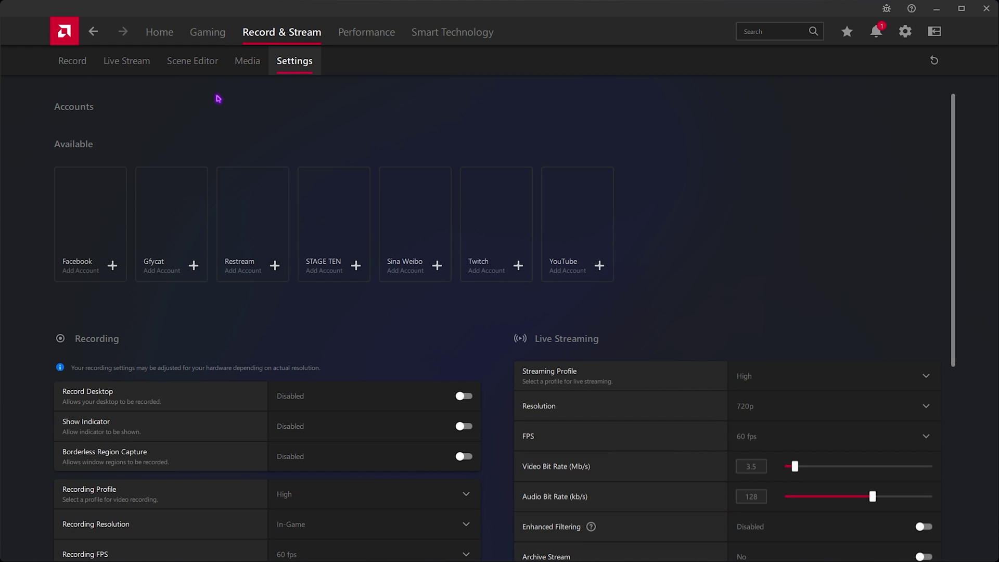
- Scroll through the Record & Stream settings page
scroll(106, 338, down, 2)
scroll(105, 338, down, 3)
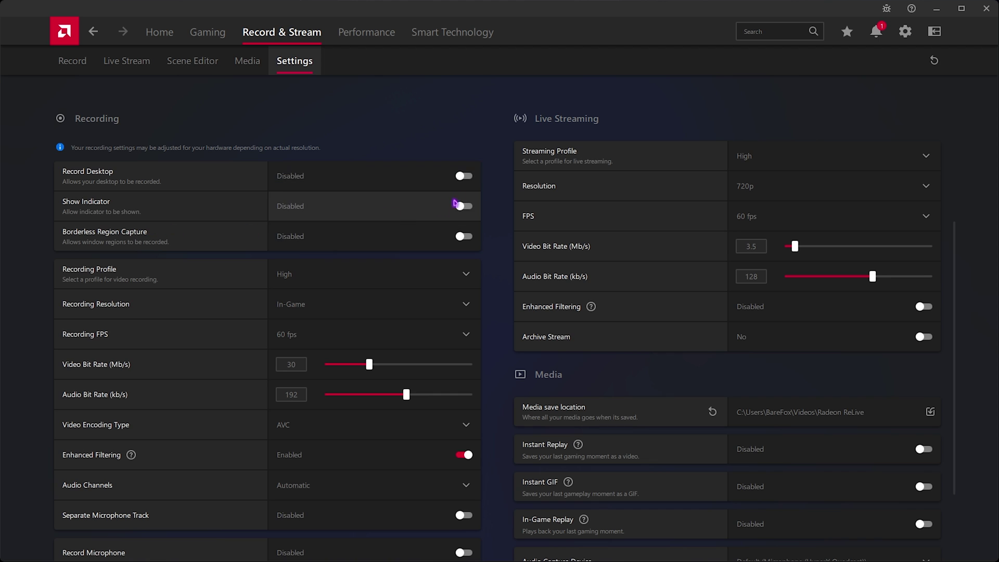
scroll(568, 386, down, 2)
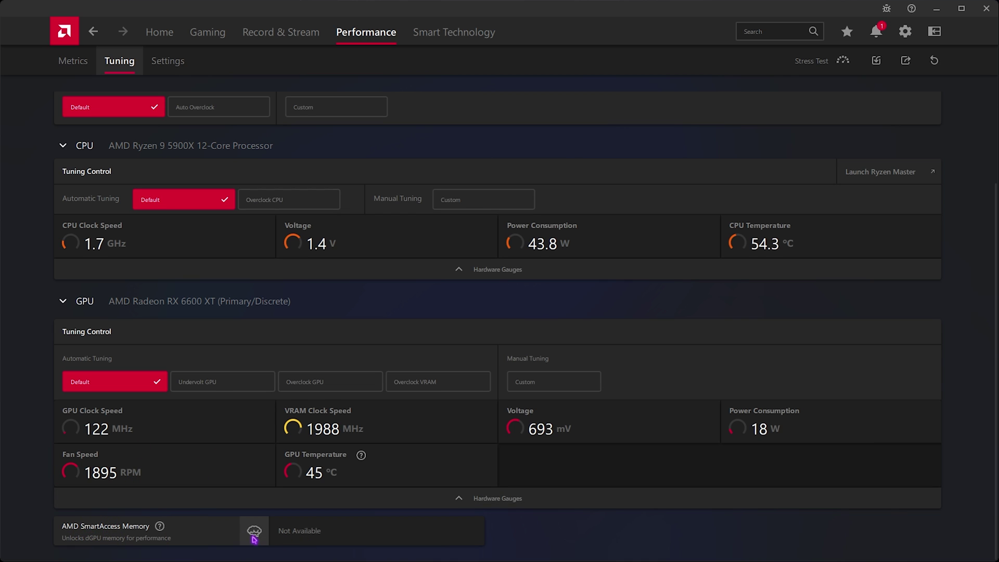
- Review the Performance metrics settings and the Smart Technology page
mouse_move(262, 535)
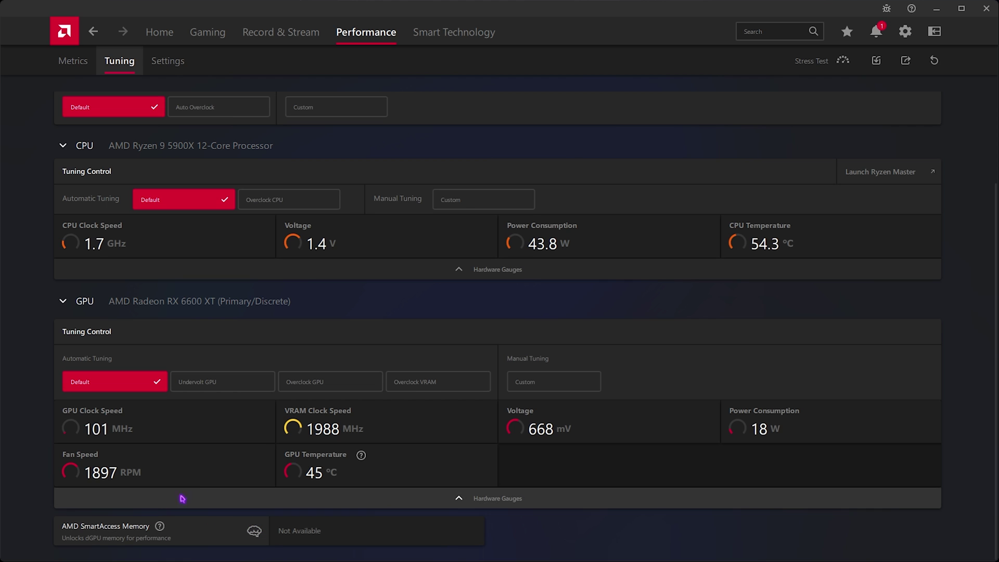
click(172, 67)
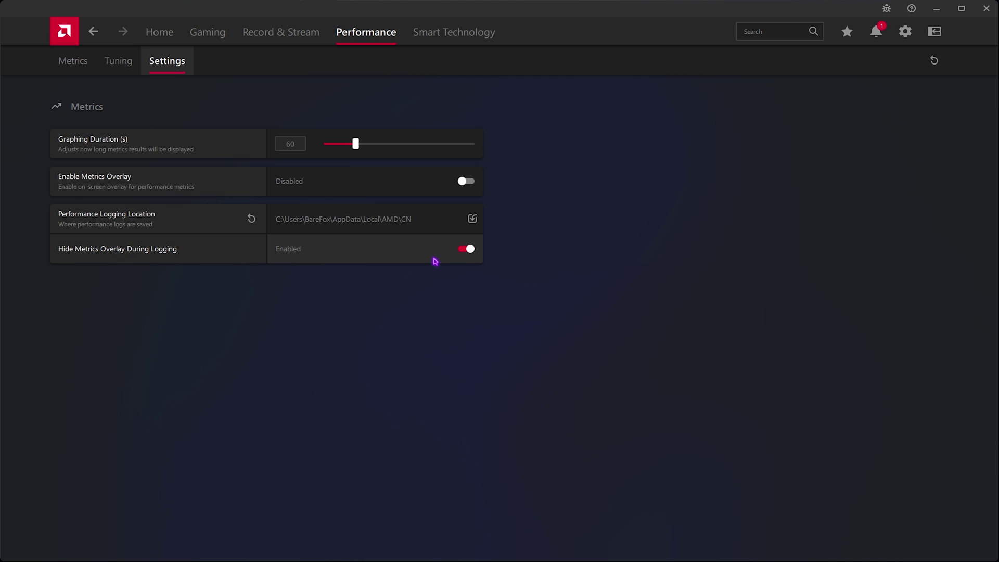
click(435, 35)
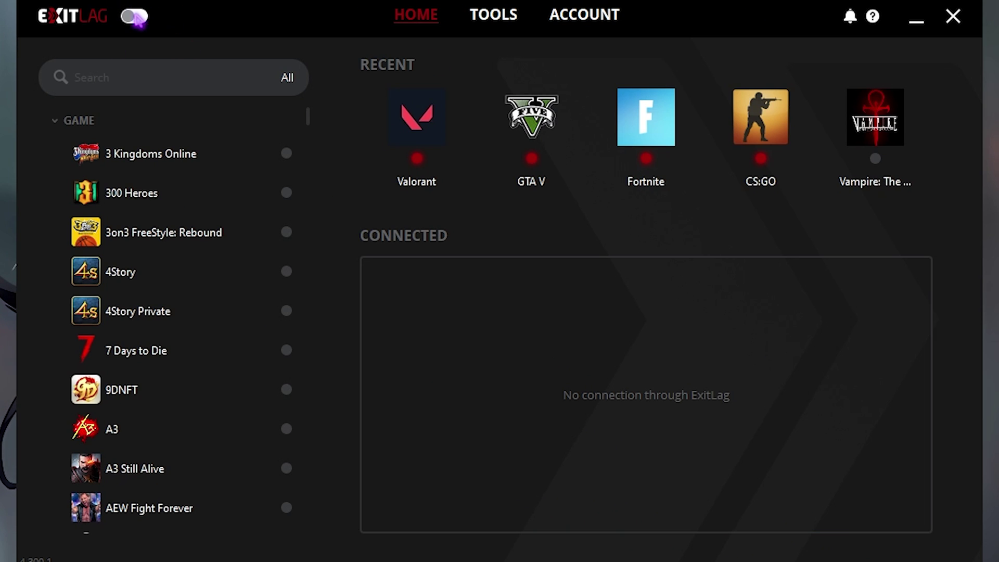
- Turn ExitLag on, find Fortnite via 'Fort', and apply routes with the AE Dubai01 region
click(134, 16)
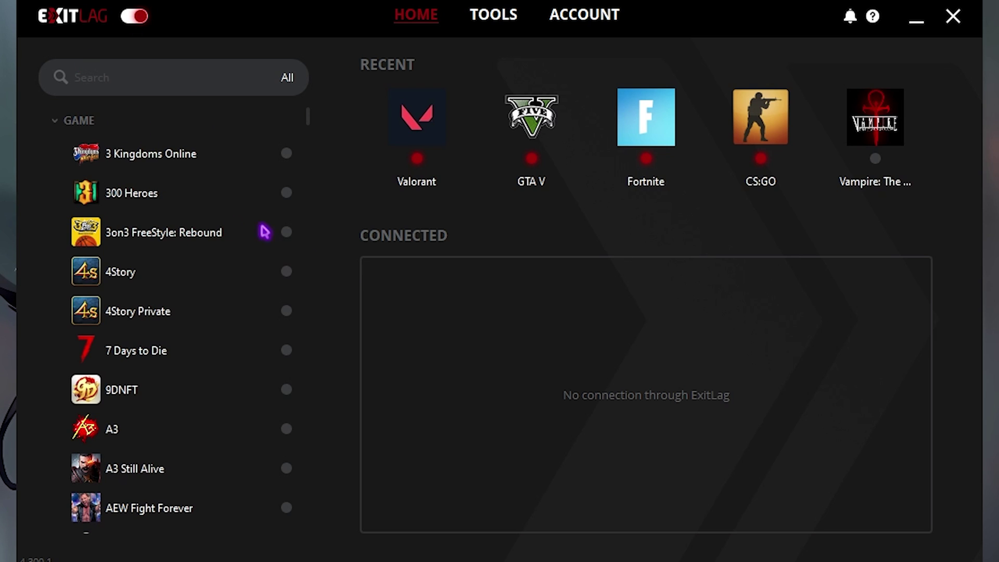
click(170, 80)
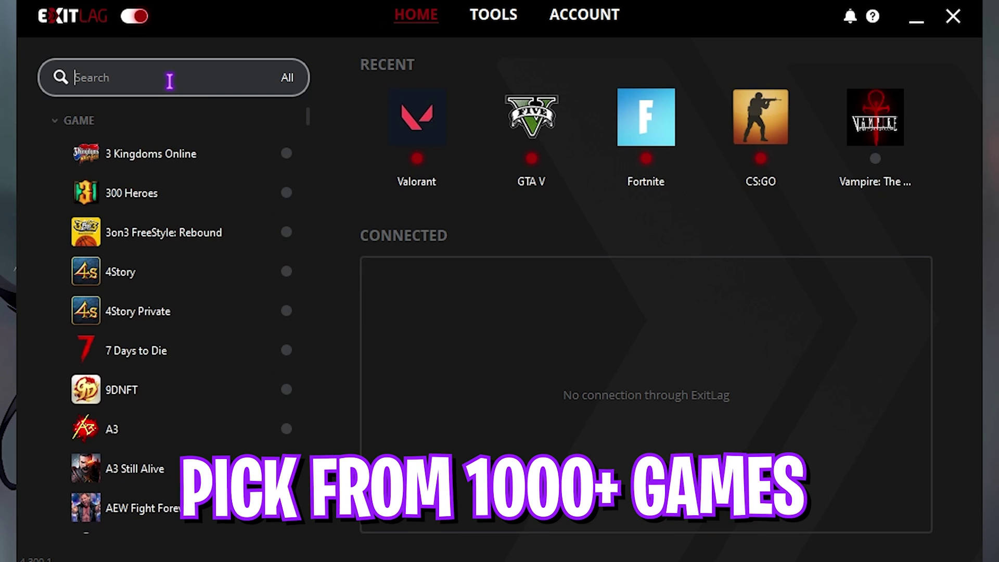
text(Fort)
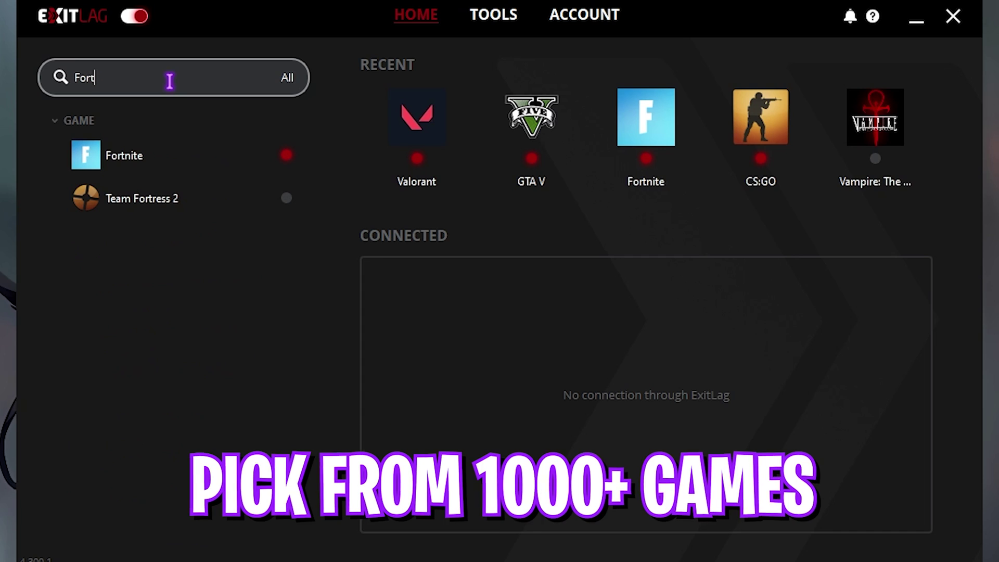
click(133, 162)
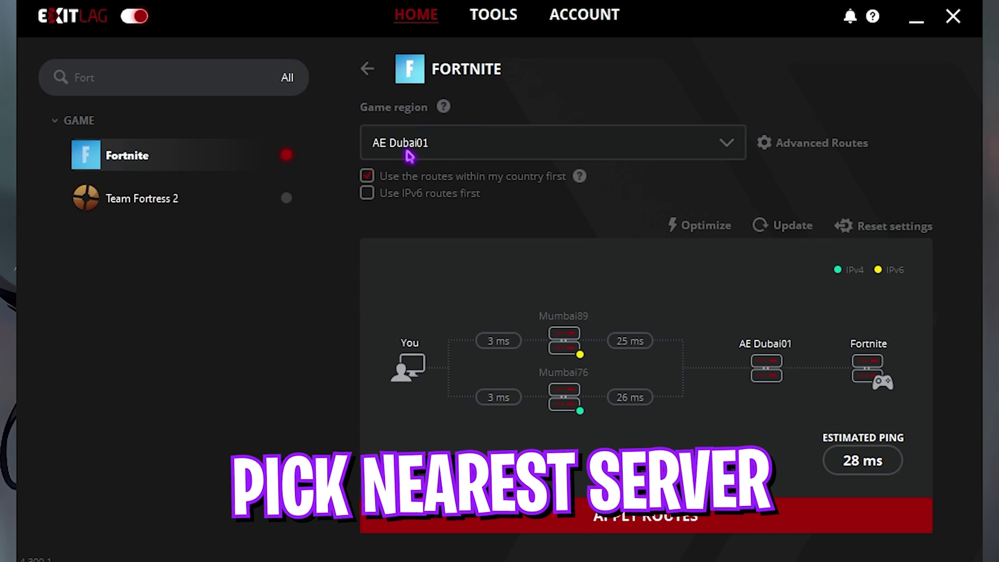
click(424, 147)
click(425, 406)
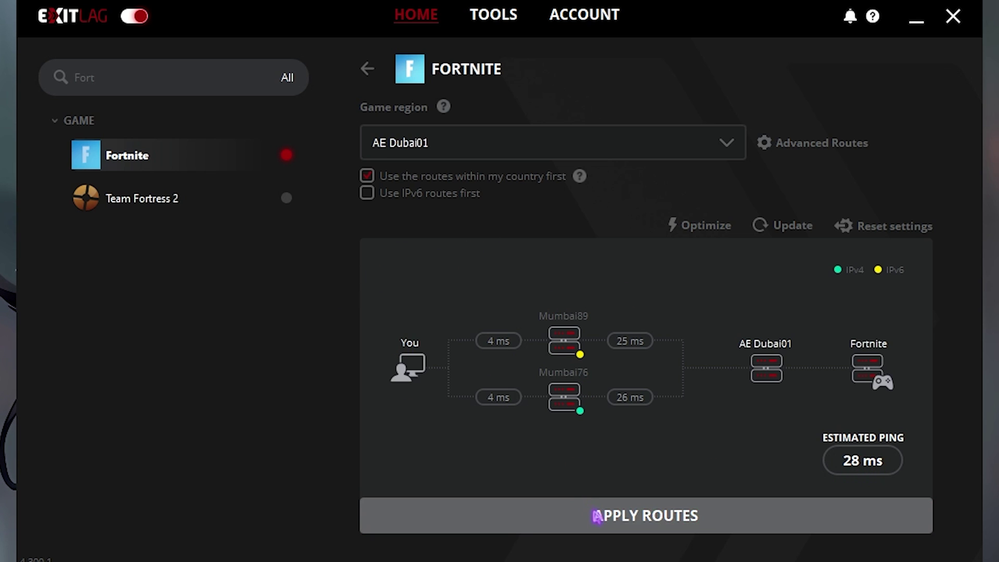
click(593, 515)
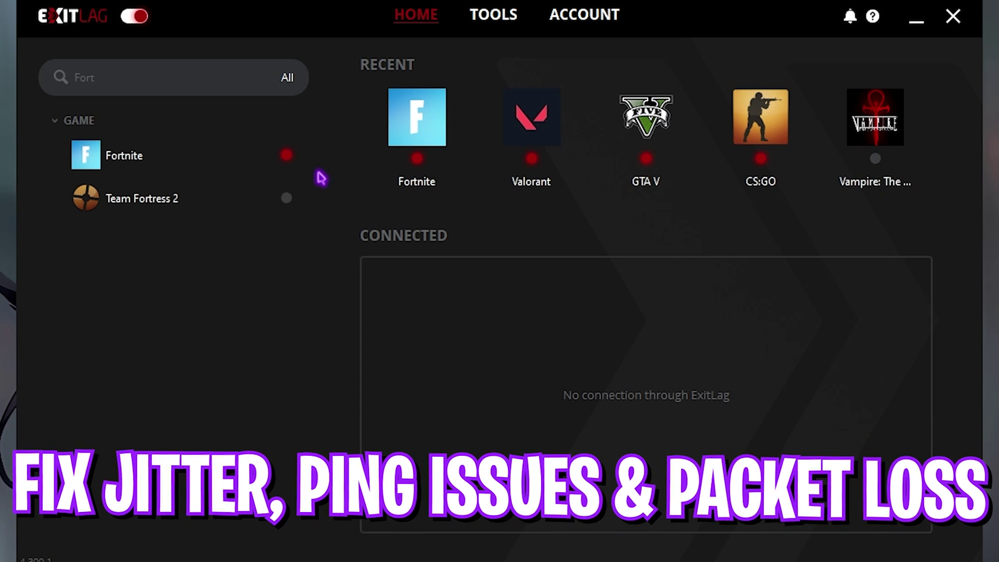
- Look over ExitLag's FPS Boost tools
click(484, 22)
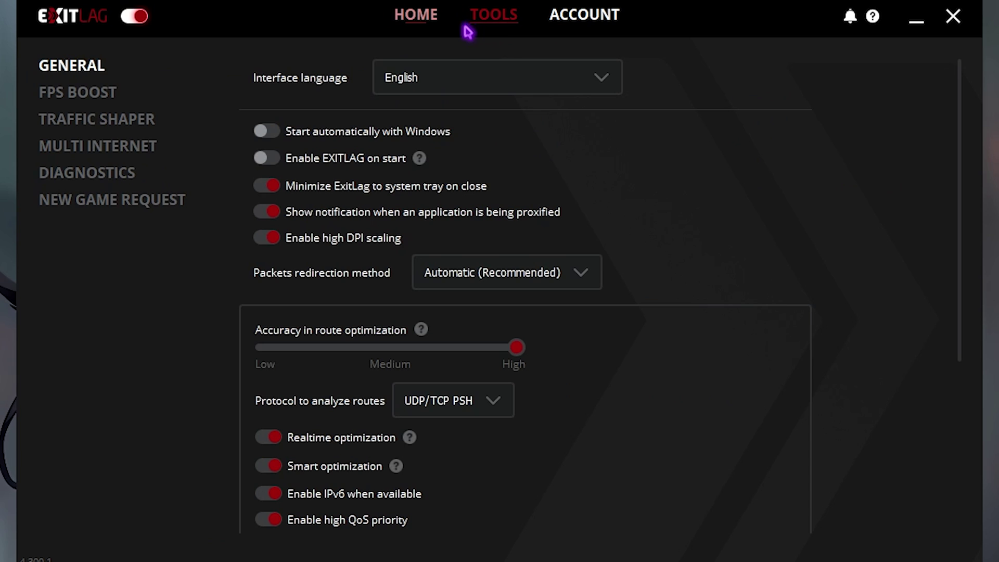
click(94, 96)
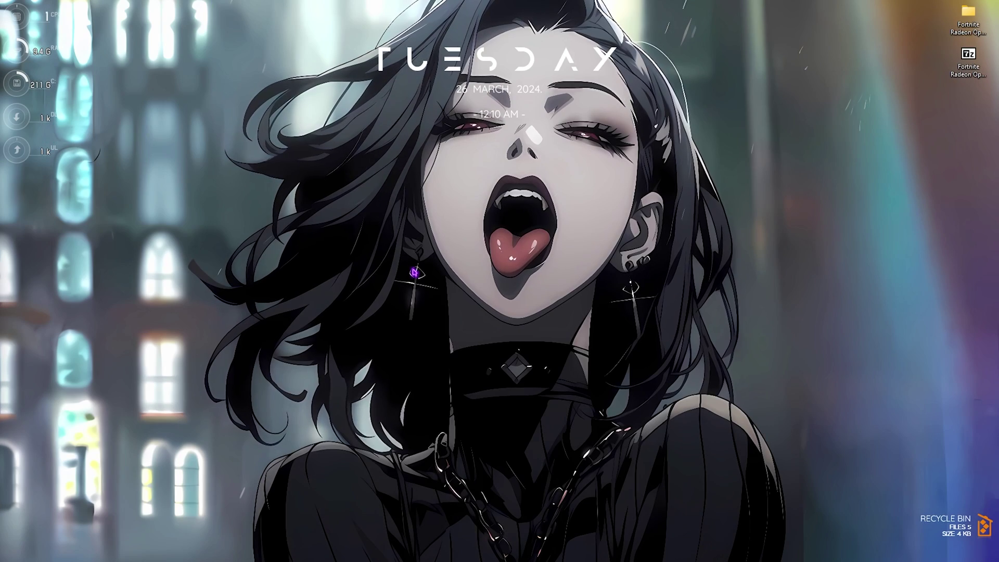
- Search Start for 'create a restore point' and select the Local Disk (C:) drive
key(super)
text(create a restore point)
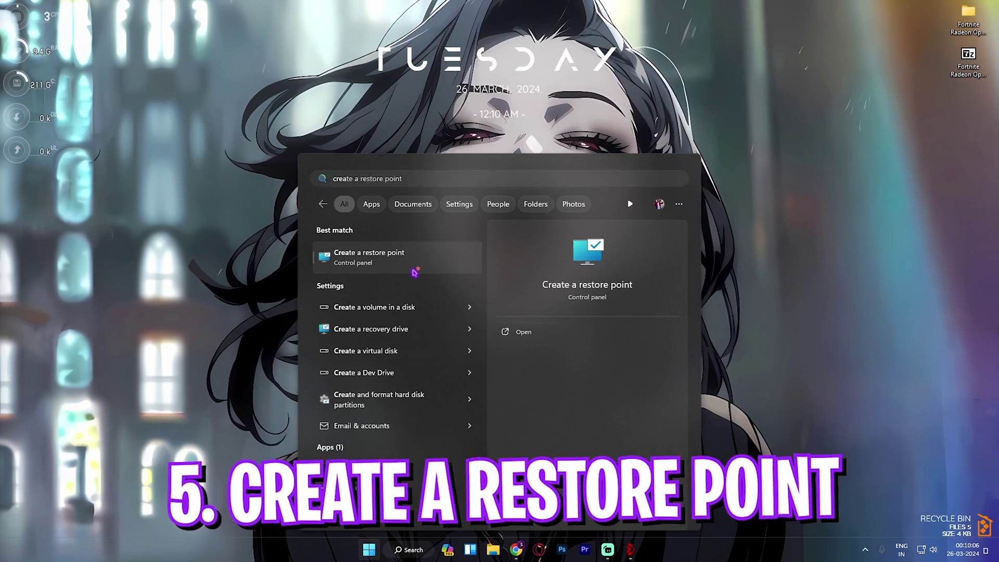
click(414, 271)
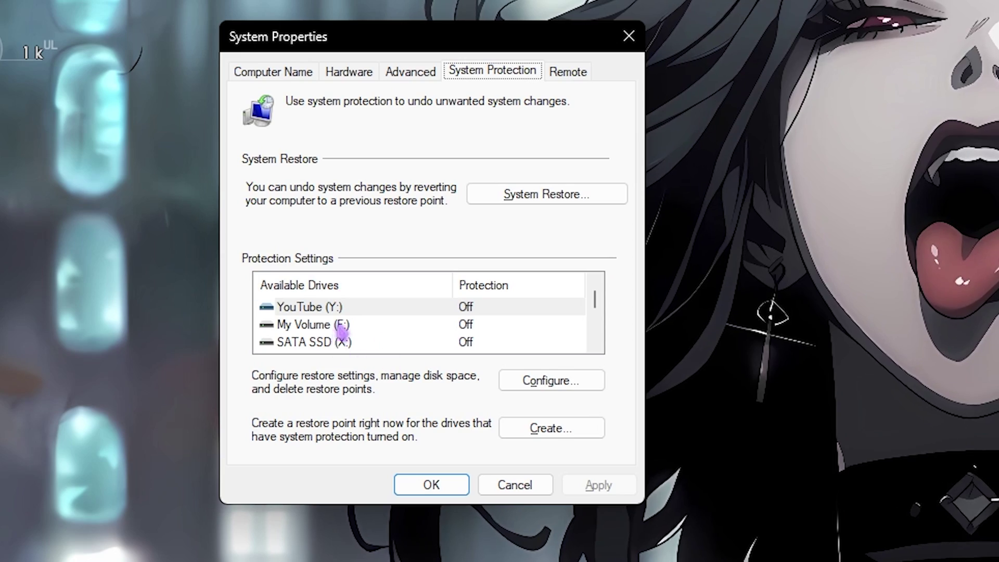
scroll(187, 343, down, 1)
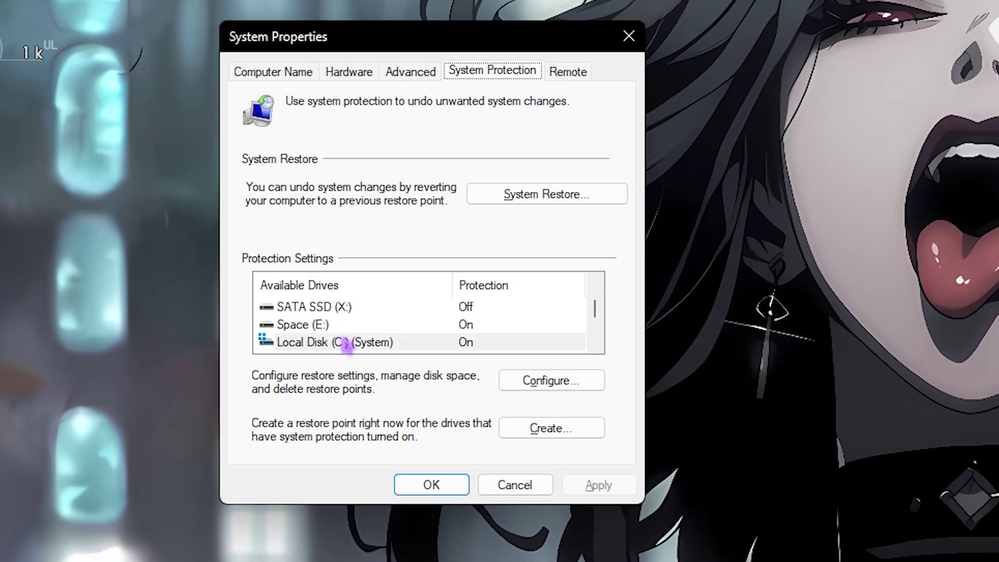
click(346, 342)
- Create a restore point named 'Fortnite', then close System Properties
click(509, 434)
text(F)
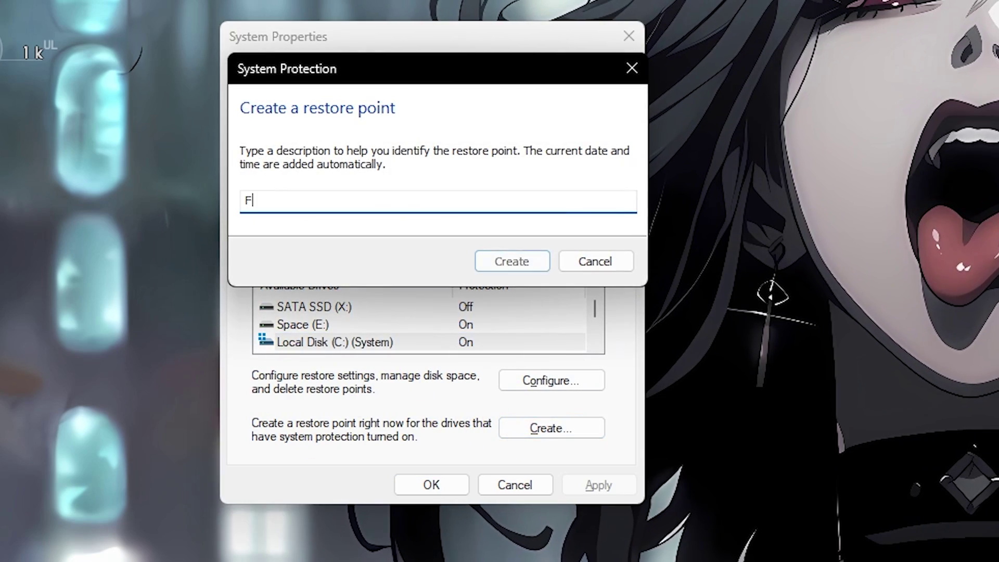
text(ortnite)
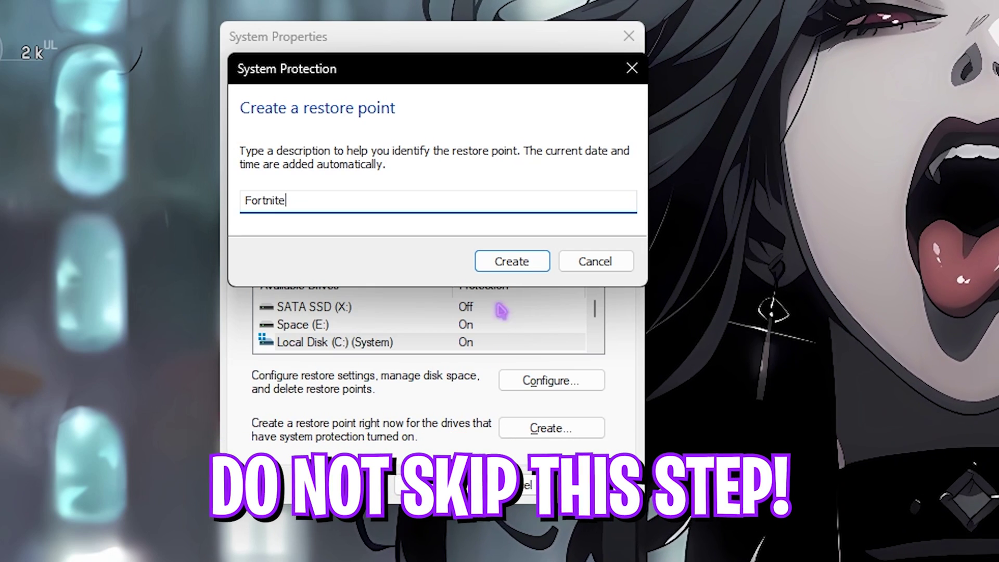
click(503, 263)
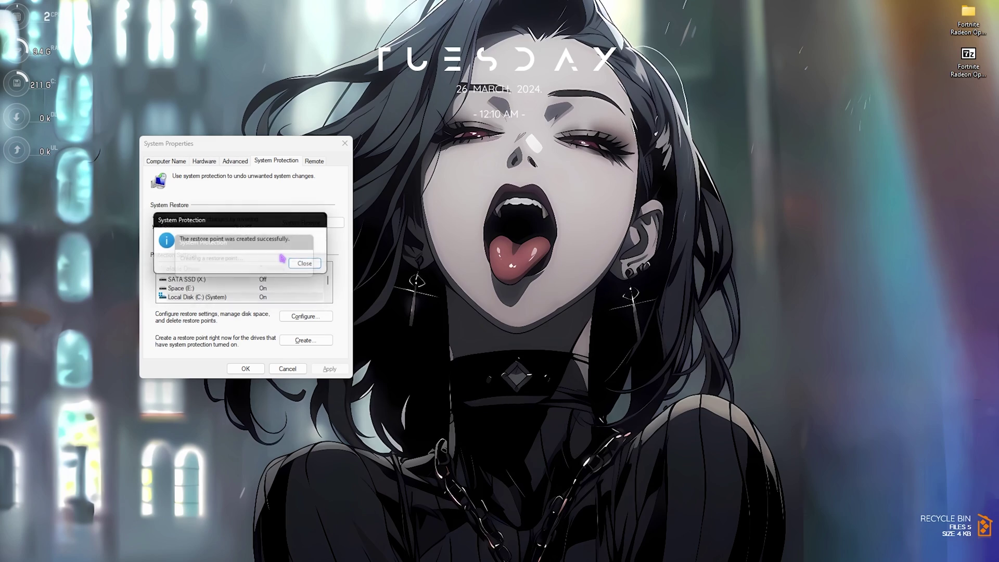
click(305, 263)
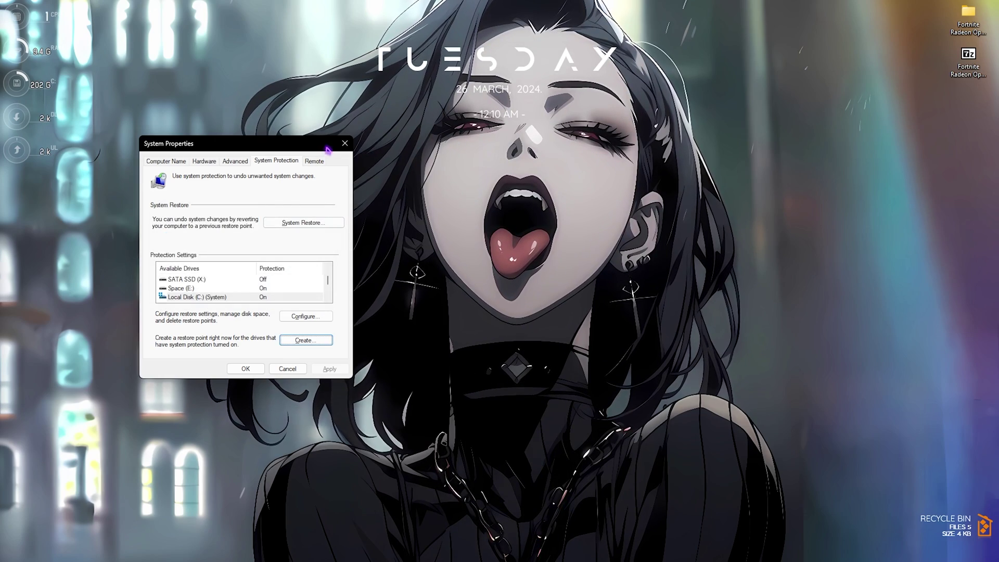
click(344, 144)
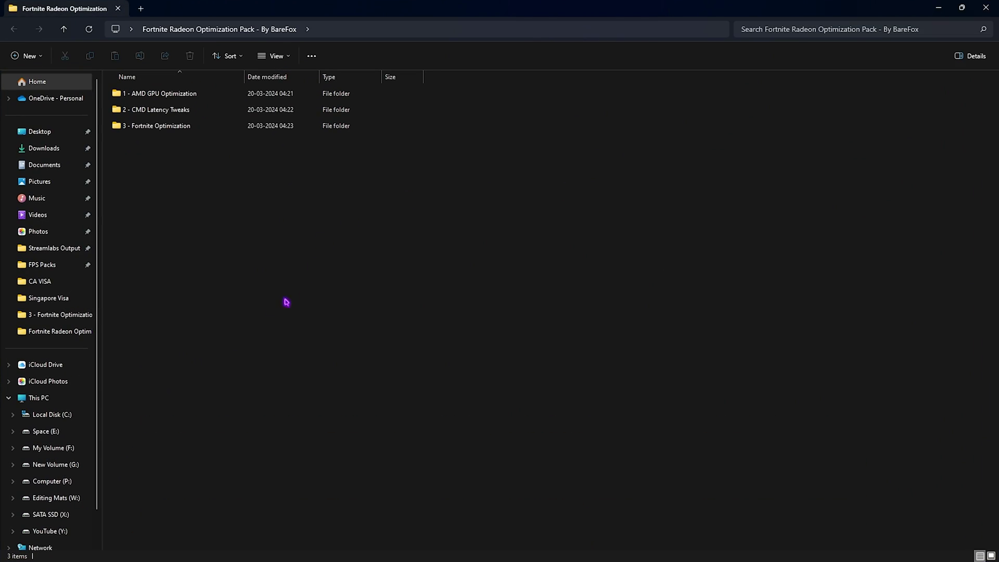
drag(186, 178, 162, 98)
click(157, 155)
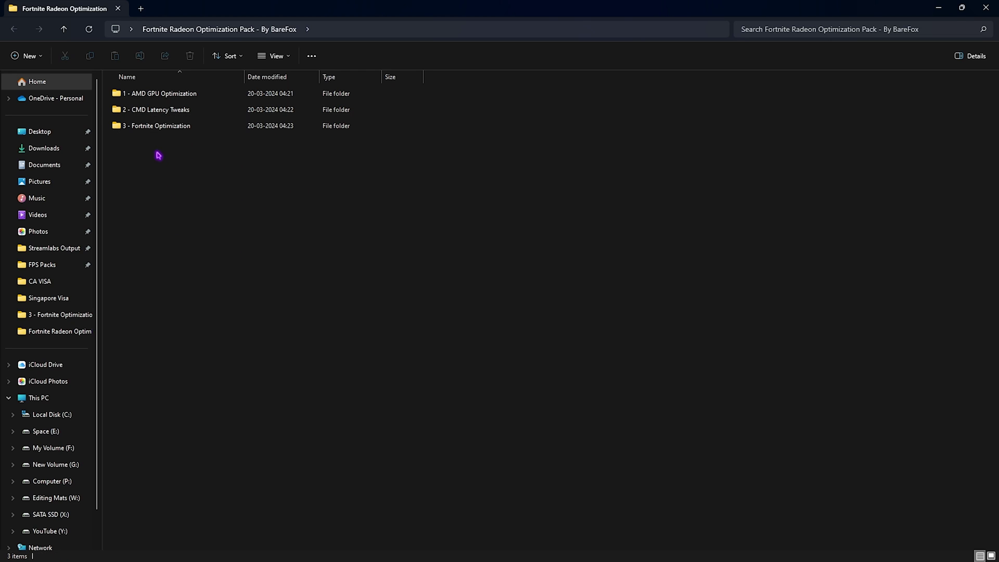
double_click(162, 98)
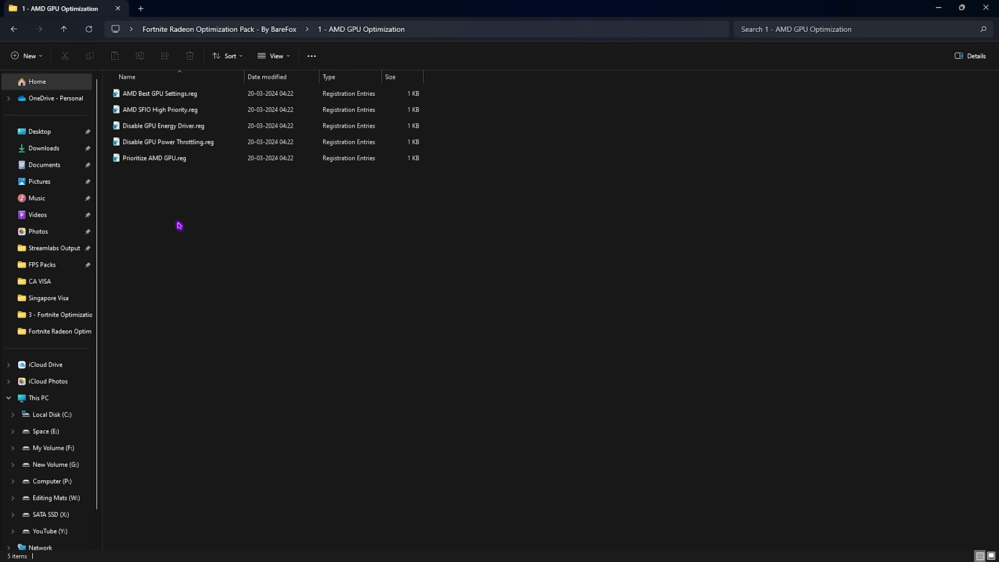
drag(179, 225, 160, 88)
click(202, 232)
click(148, 99)
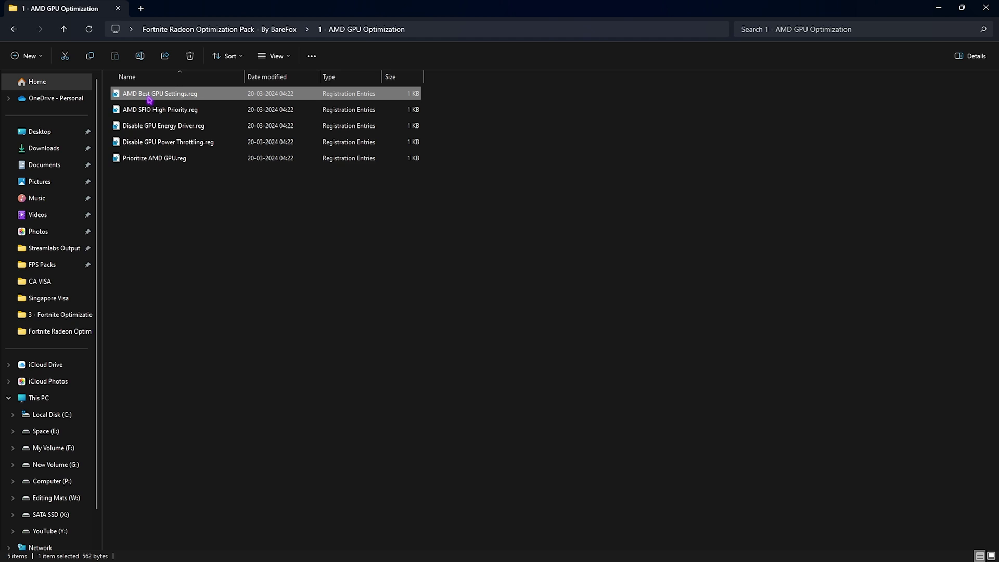
click(151, 109)
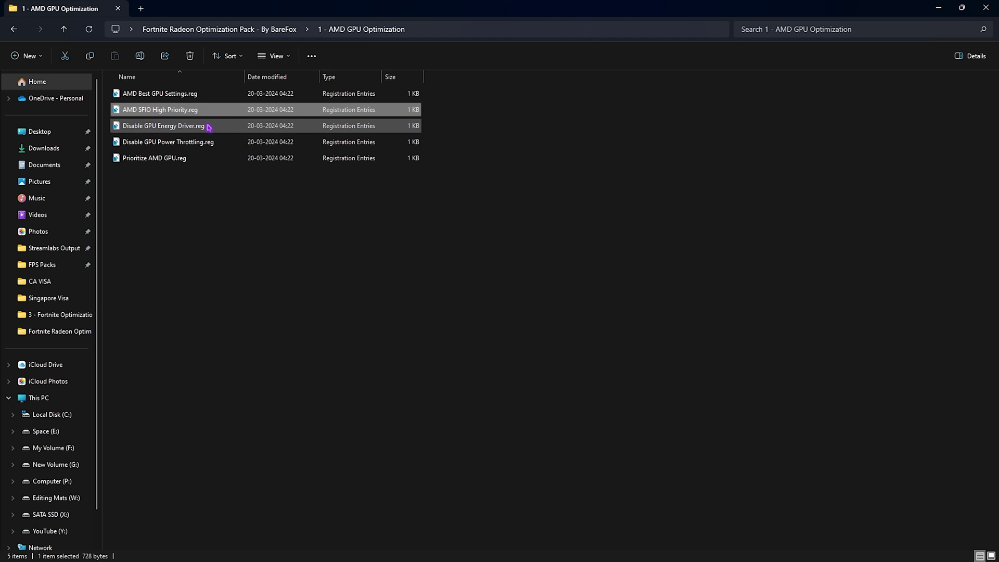
click(209, 128)
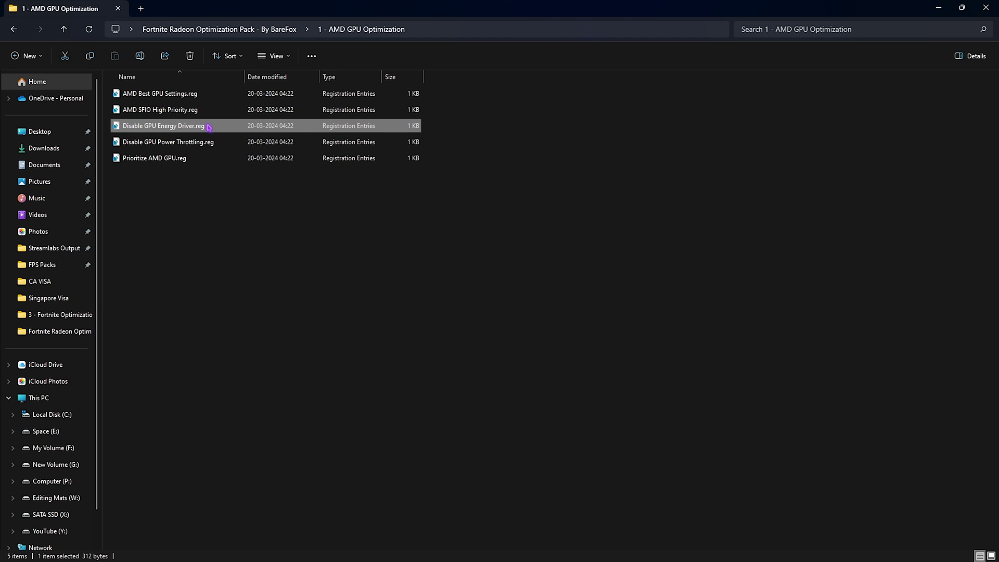
click(194, 143)
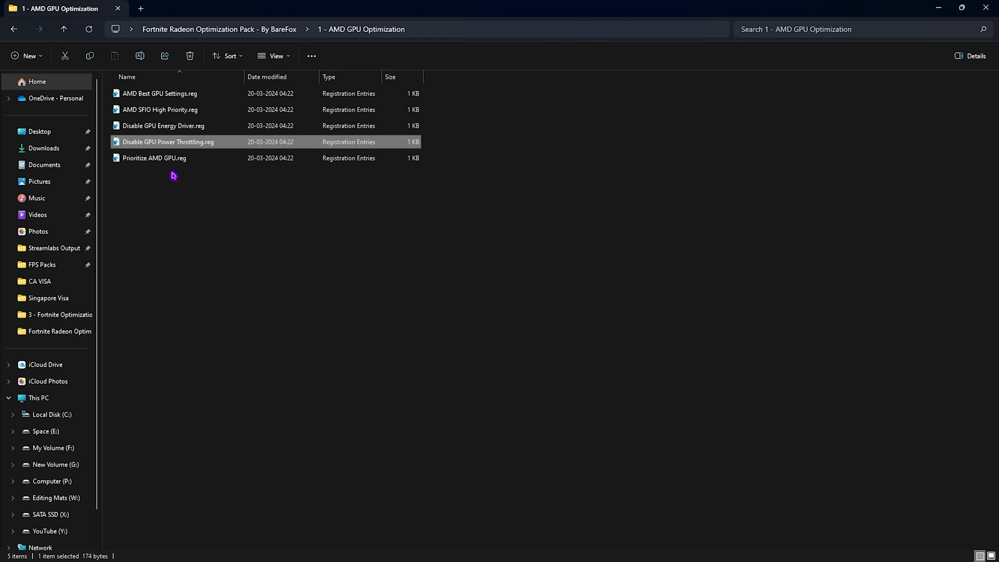
click(129, 161)
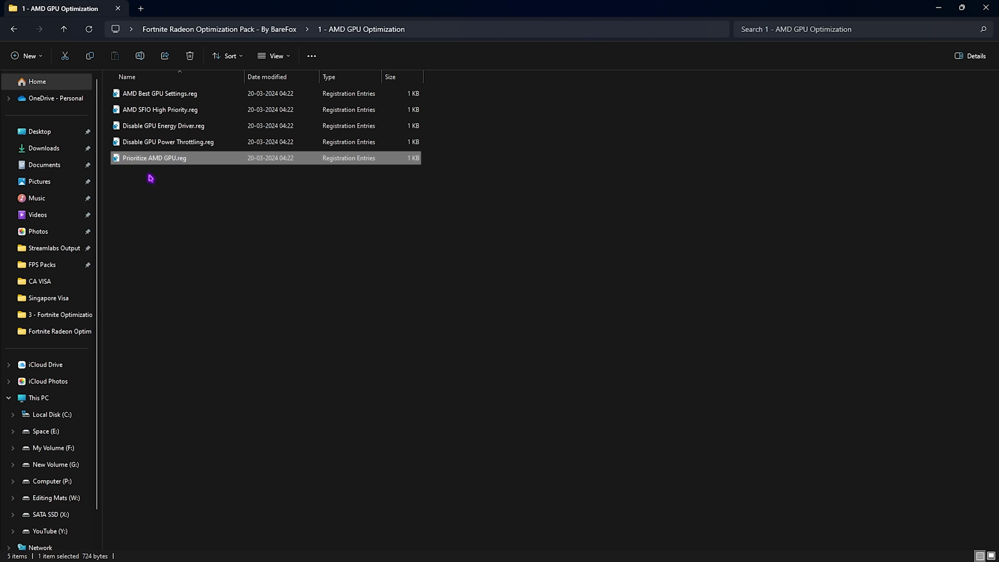
click(199, 211)
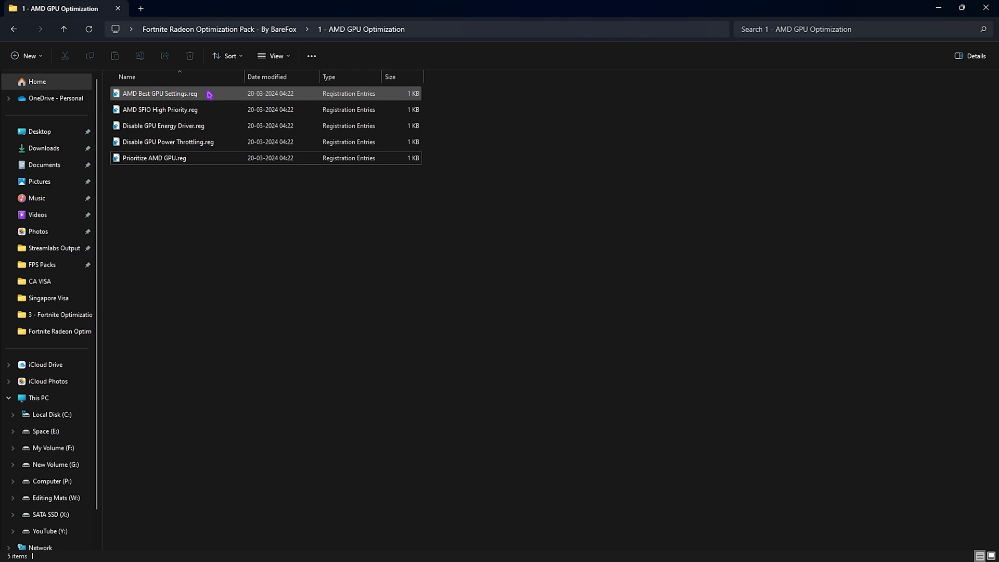
click(223, 29)
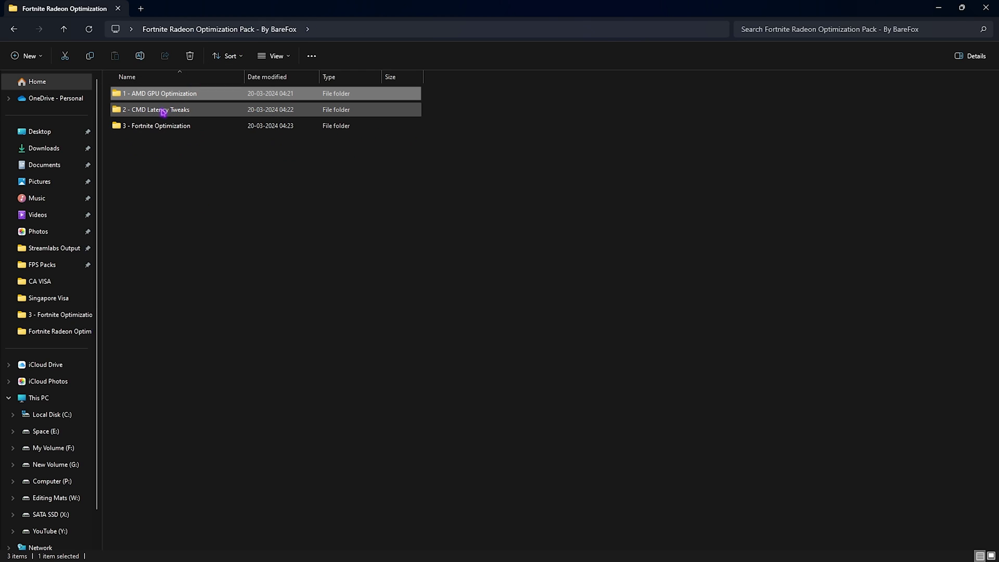
- In '2 - CMD Latency Tweaks', review BCD Tweaks.cmd and run it as administrator
double_click(149, 110)
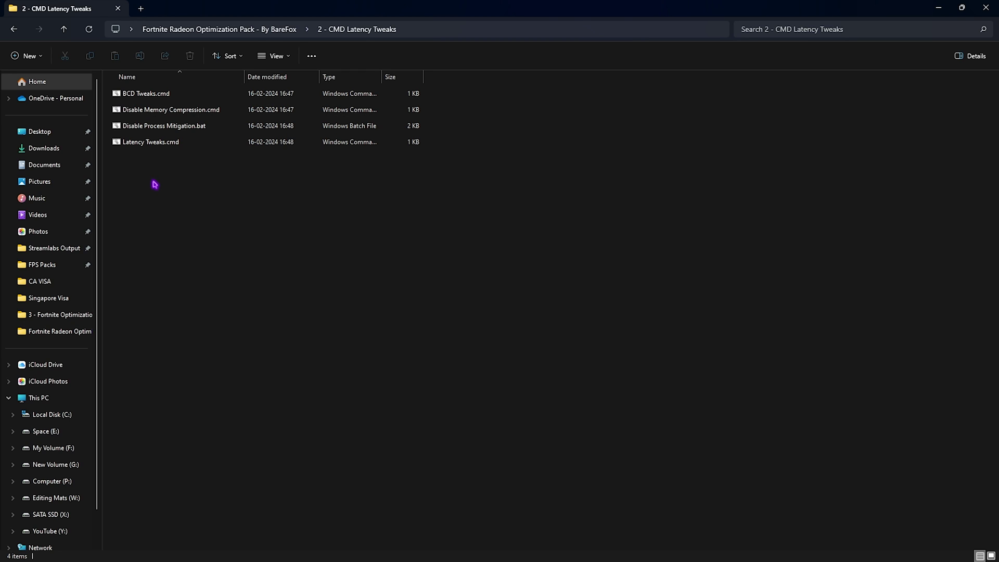
double_click(142, 98)
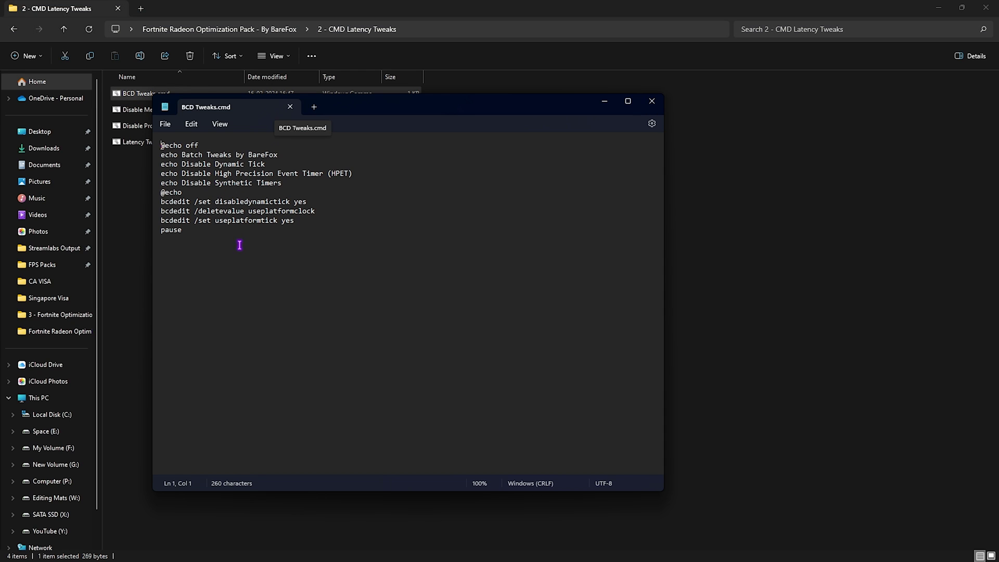
drag(294, 220, 162, 155)
click(287, 175)
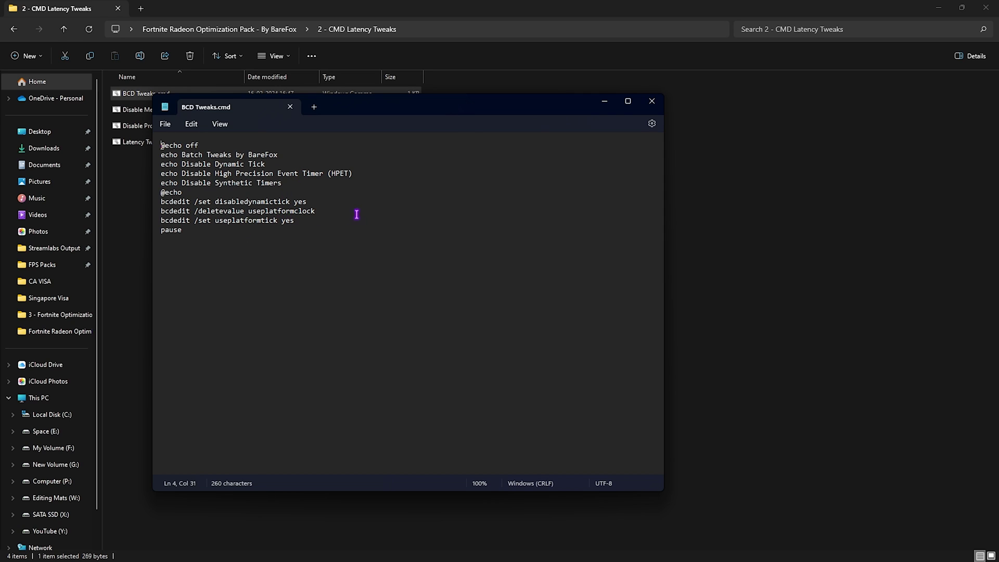
click(651, 101)
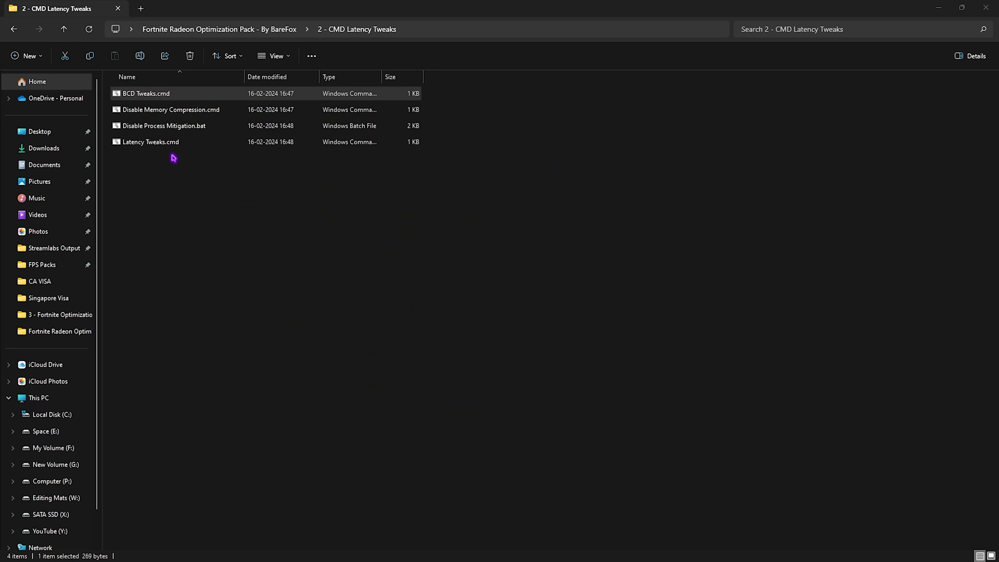
right_click(180, 97)
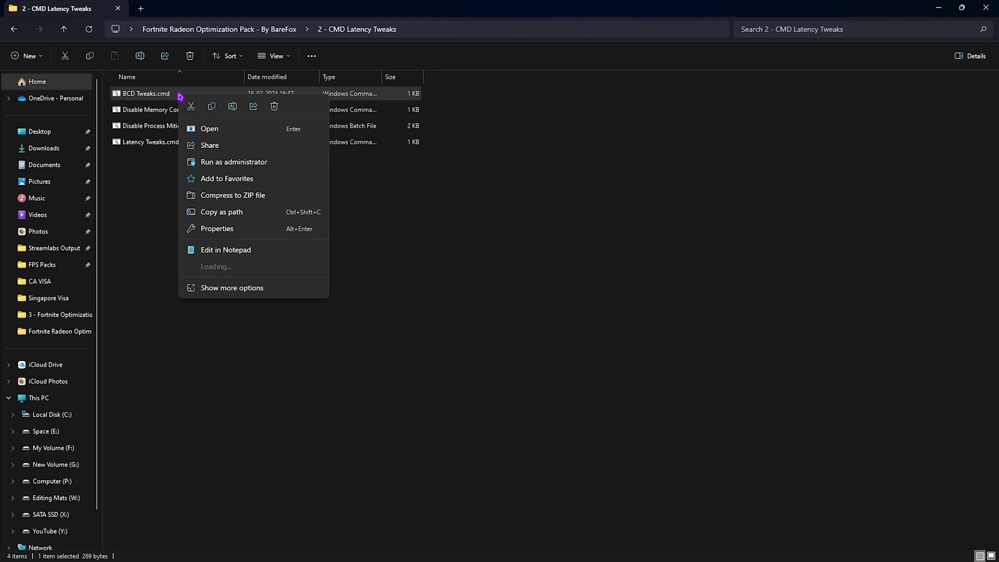
click(223, 169)
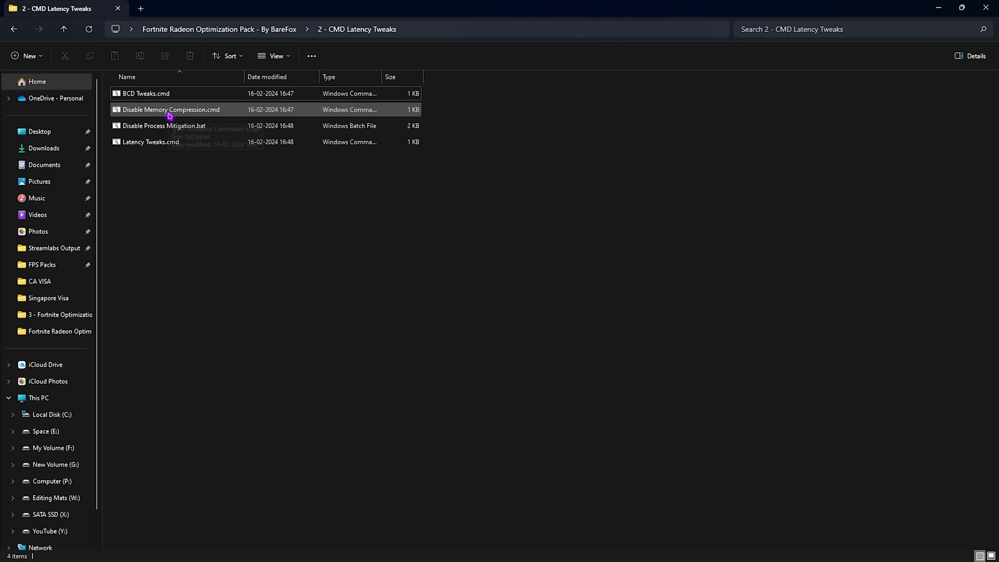
- Review Latency Tweaks.cmd, then open the '3 - Fortnite Optimization' folder
click(177, 127)
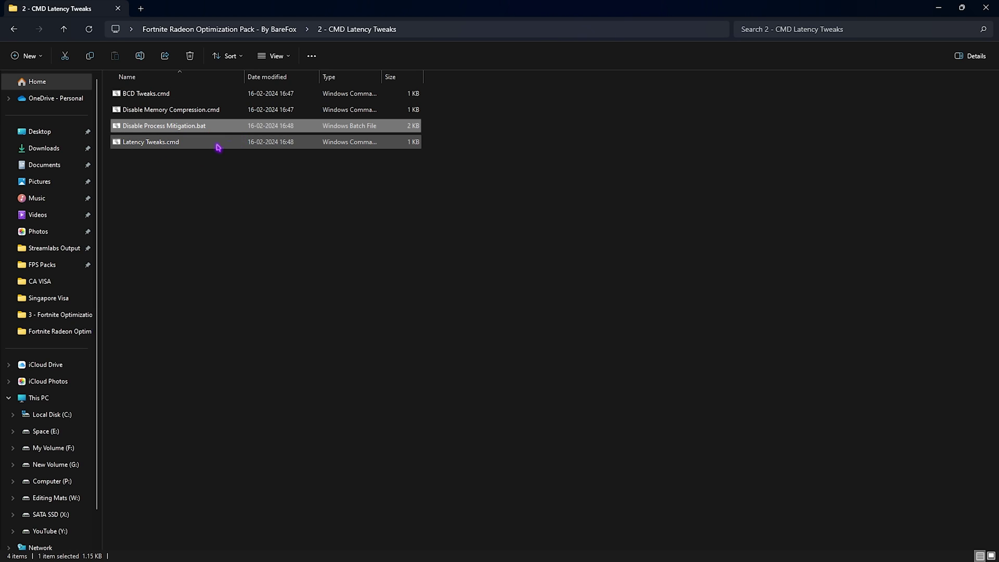
click(180, 145)
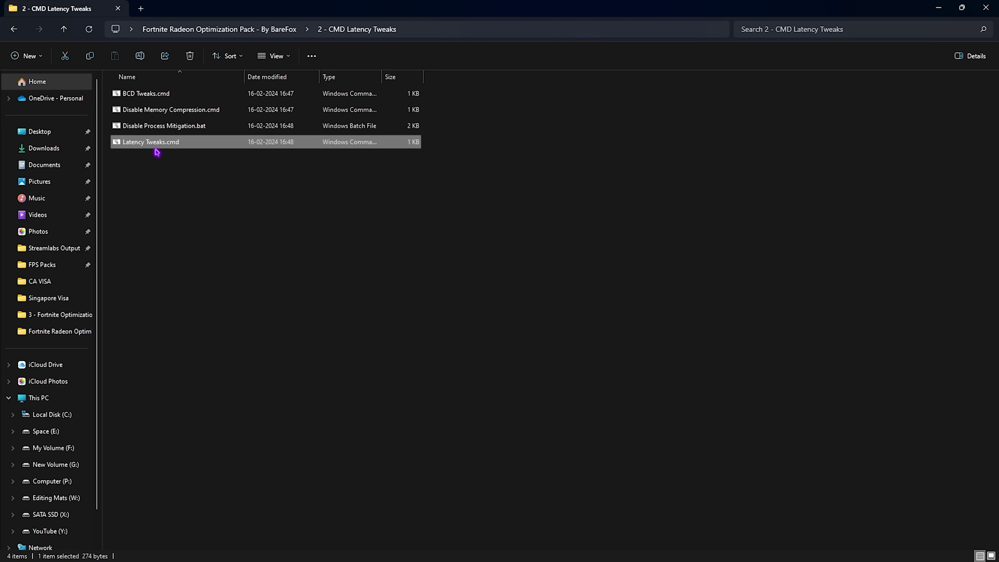
double_click(161, 146)
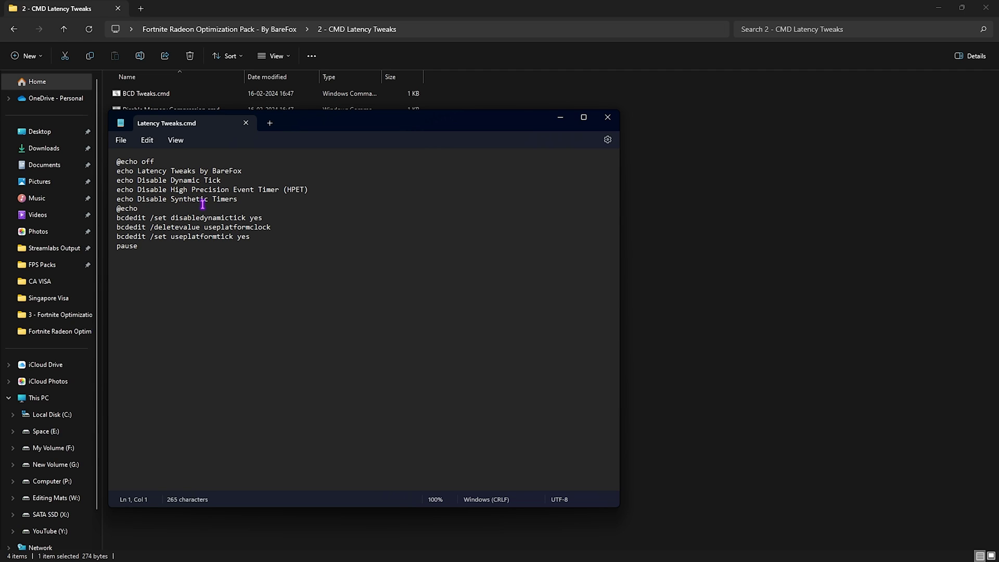
click(245, 123)
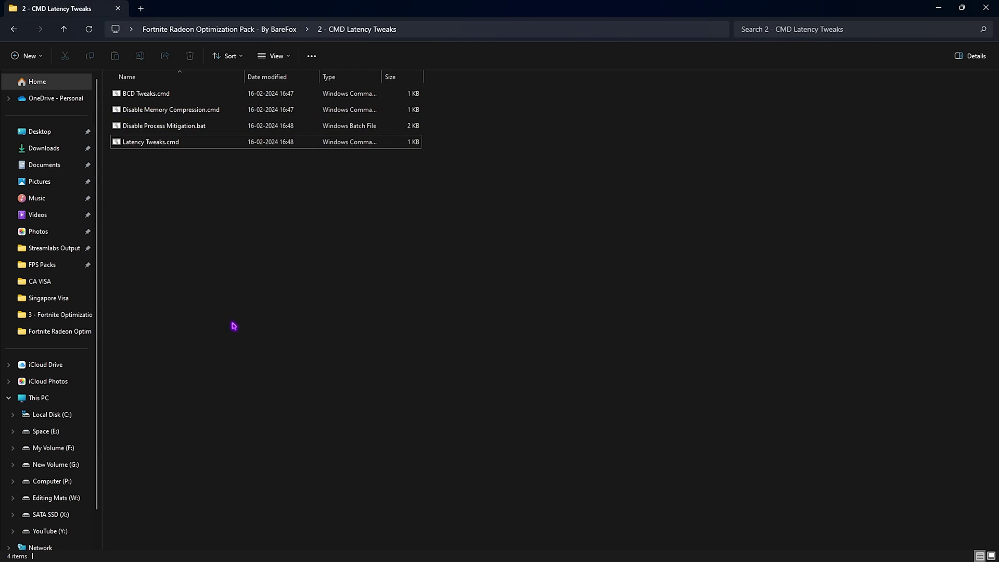
key(alt+Left)
double_click(170, 125)
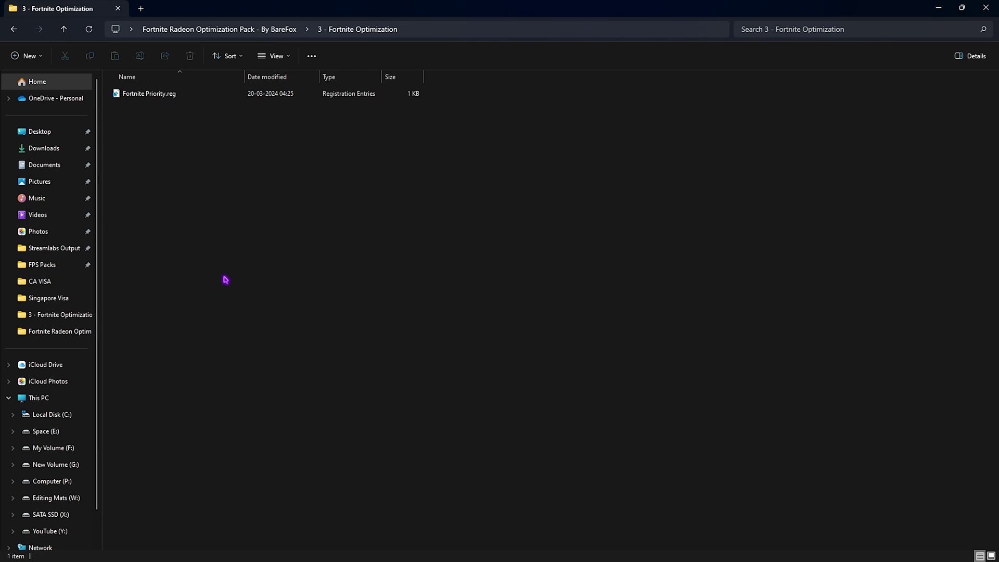
- Select Fortnite Priority.reg to look it over, then go back to the optimization pack folder
click(142, 93)
click(159, 177)
click(152, 98)
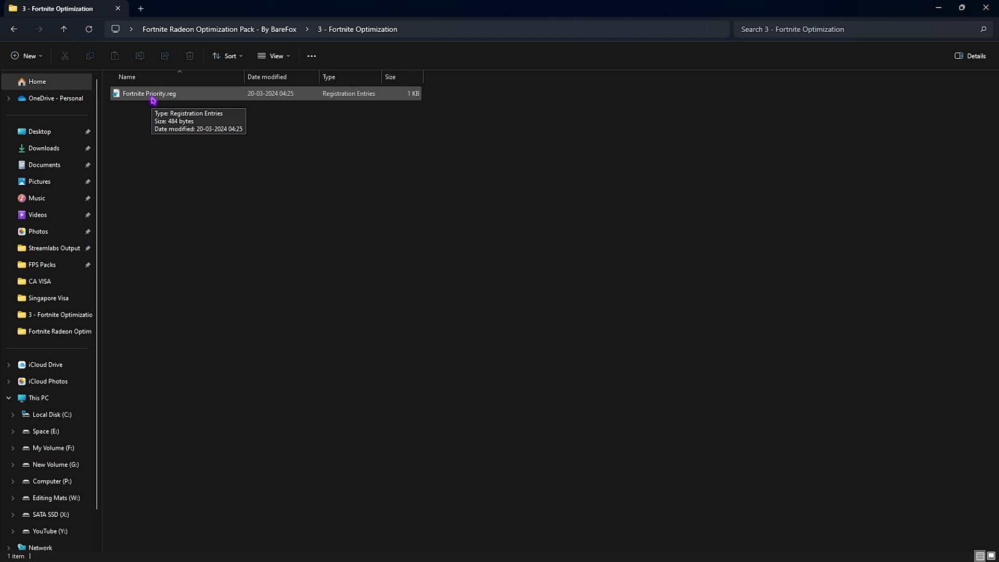
key(alt+Left)
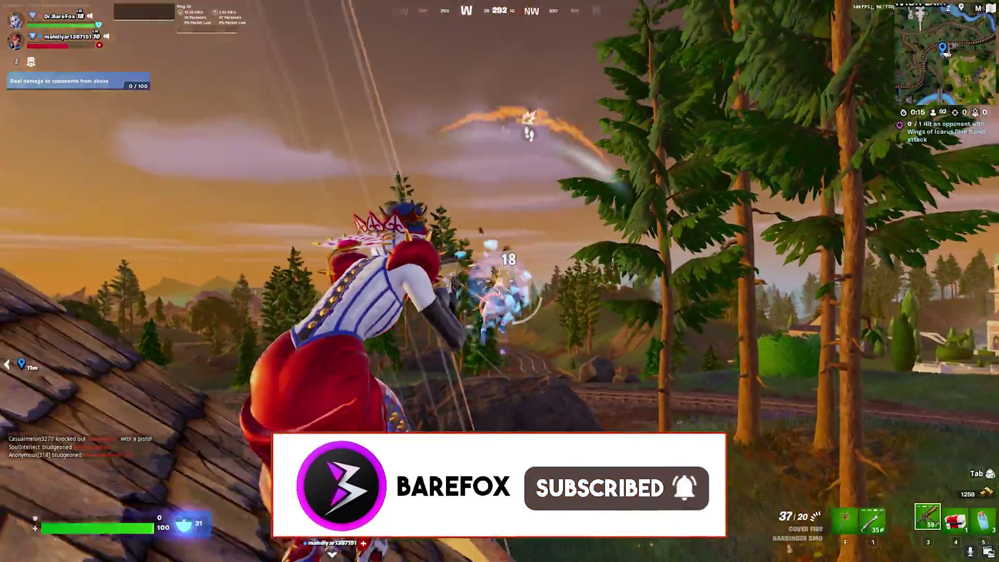
- Shoot the nearby opponents with the SMG
click(500, 281)
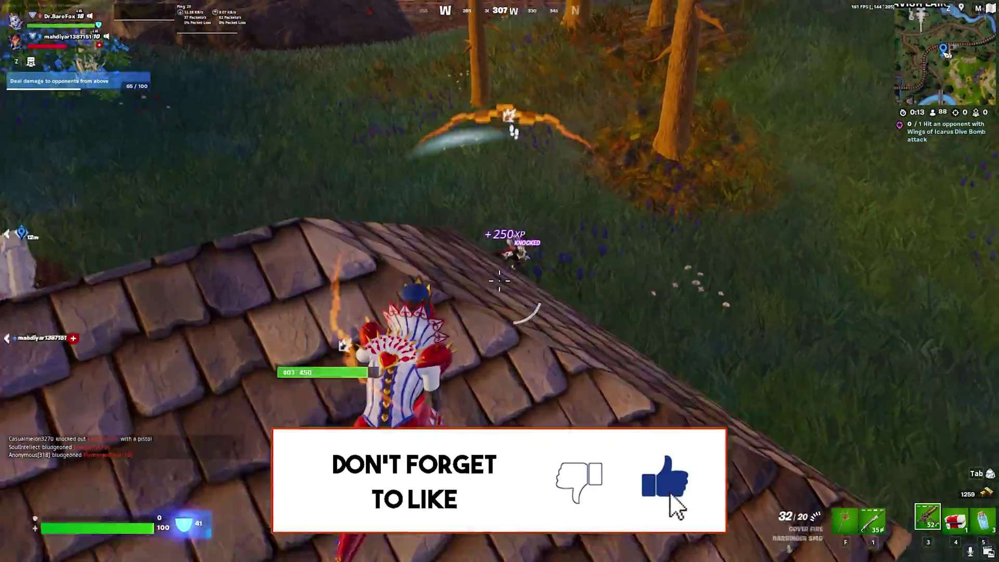
click(499, 281)
click(499, 281)
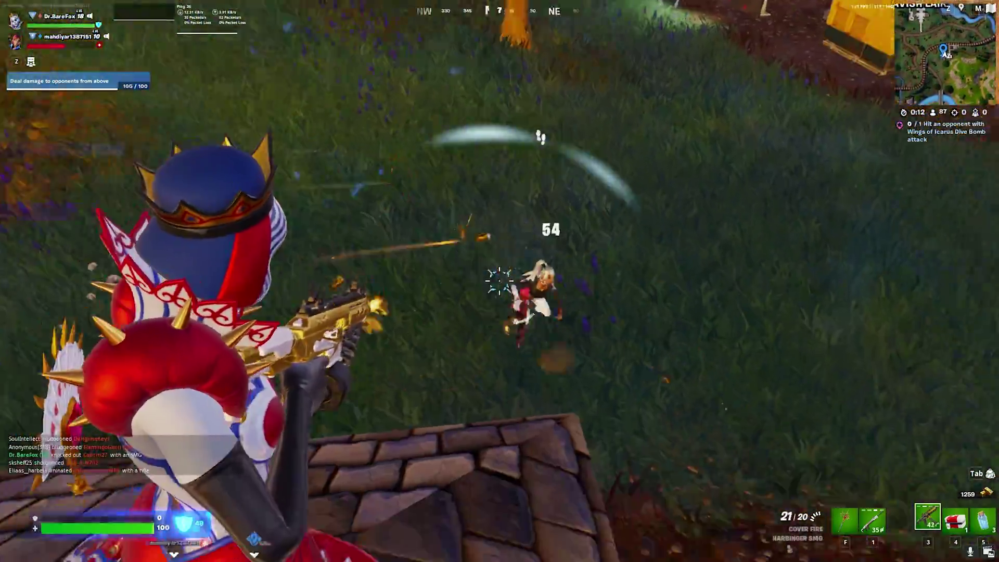
click(500, 281)
- Switch to the Huntress DMR to hit an opponent, then pickaxe through the stone wall
key(3)
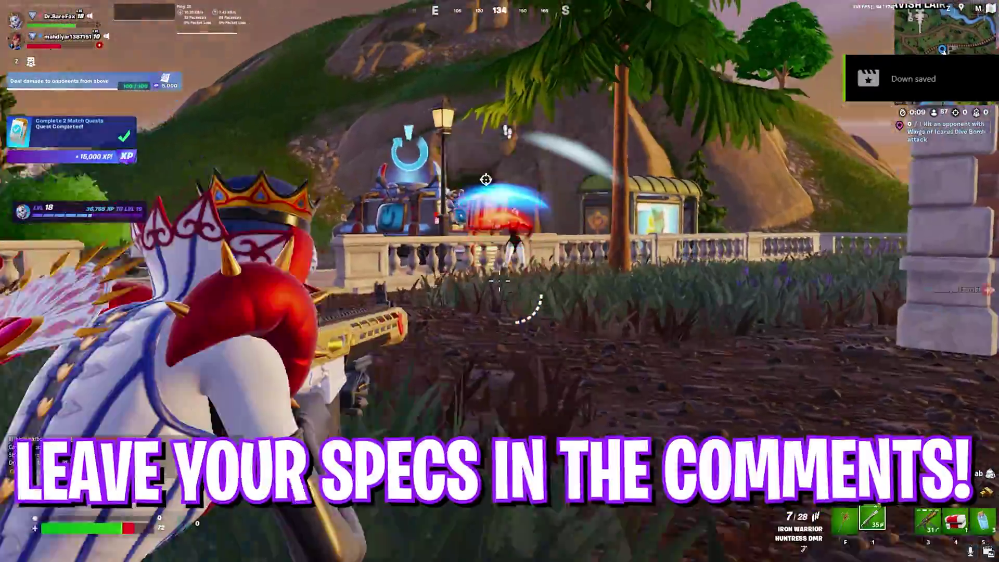
click(499, 281)
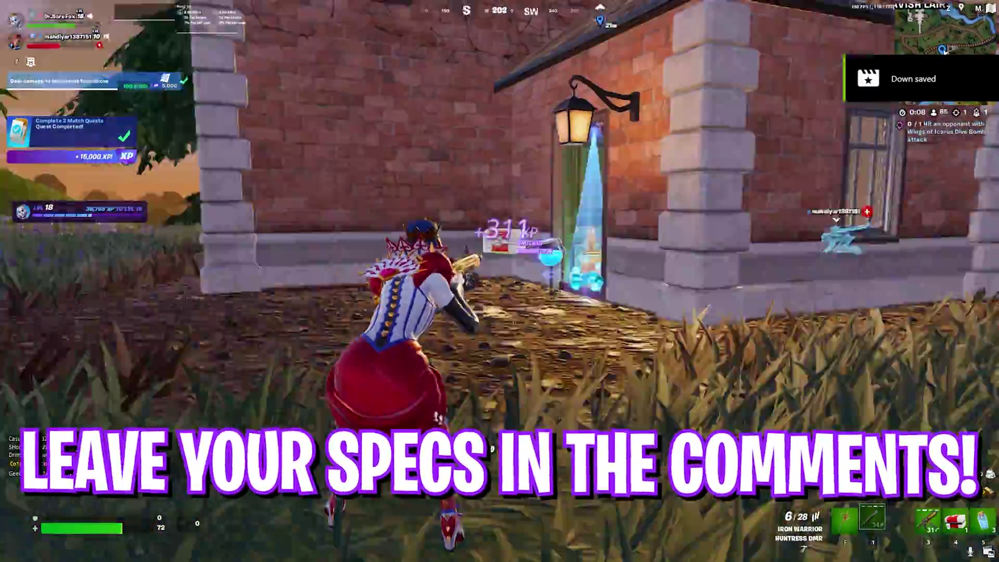
key(e)
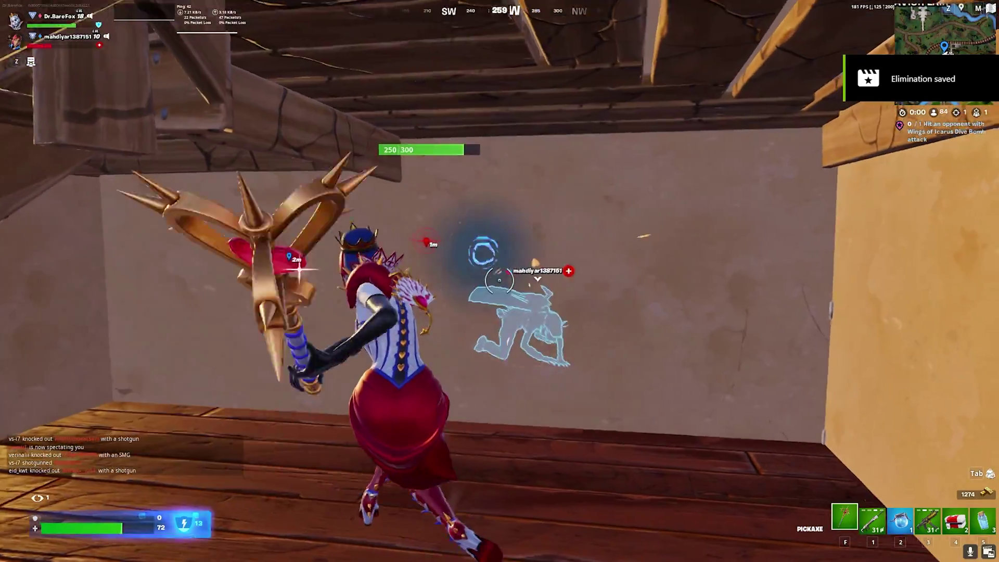
click(499, 281)
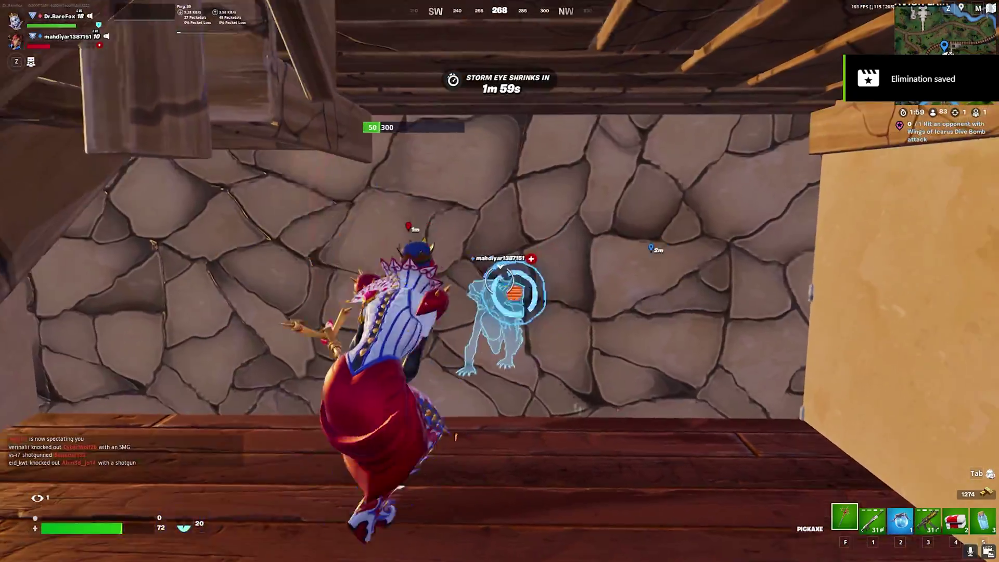
click(499, 280)
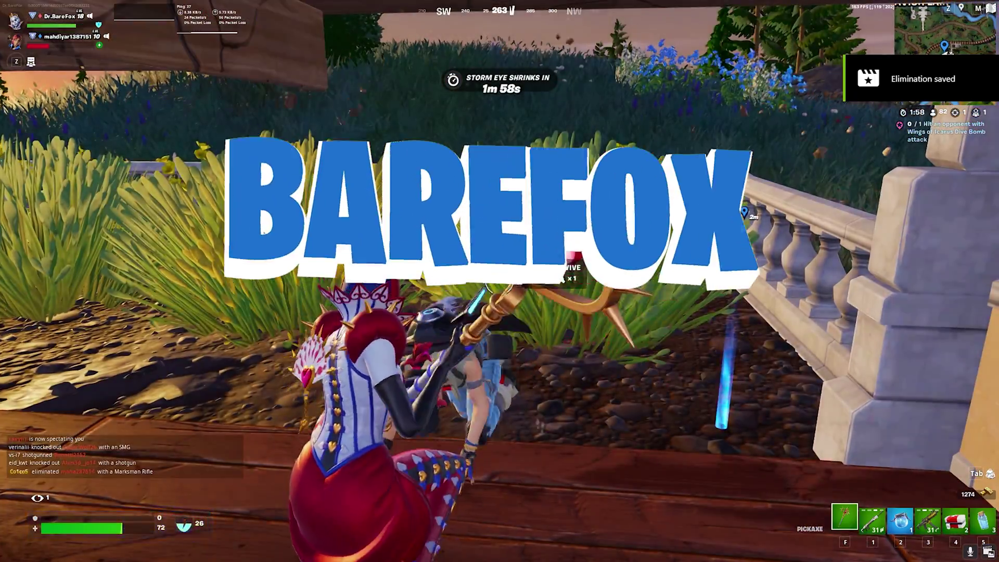